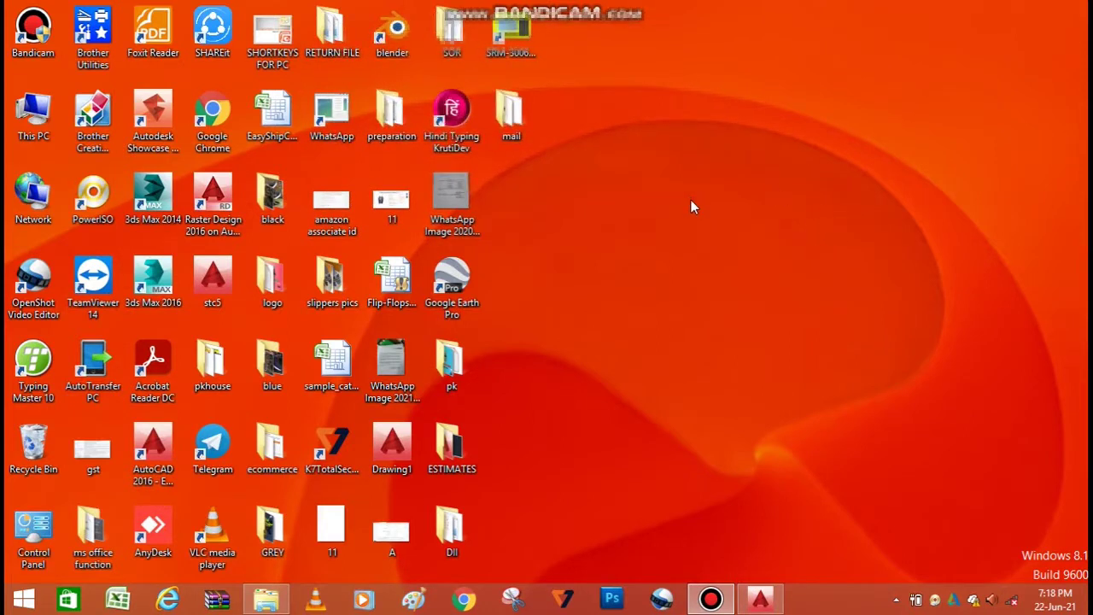
# Step: Refresh the desktop several times from its right-click menu
pyautogui.rightClick(619, 158)
pyautogui.click(642, 205)
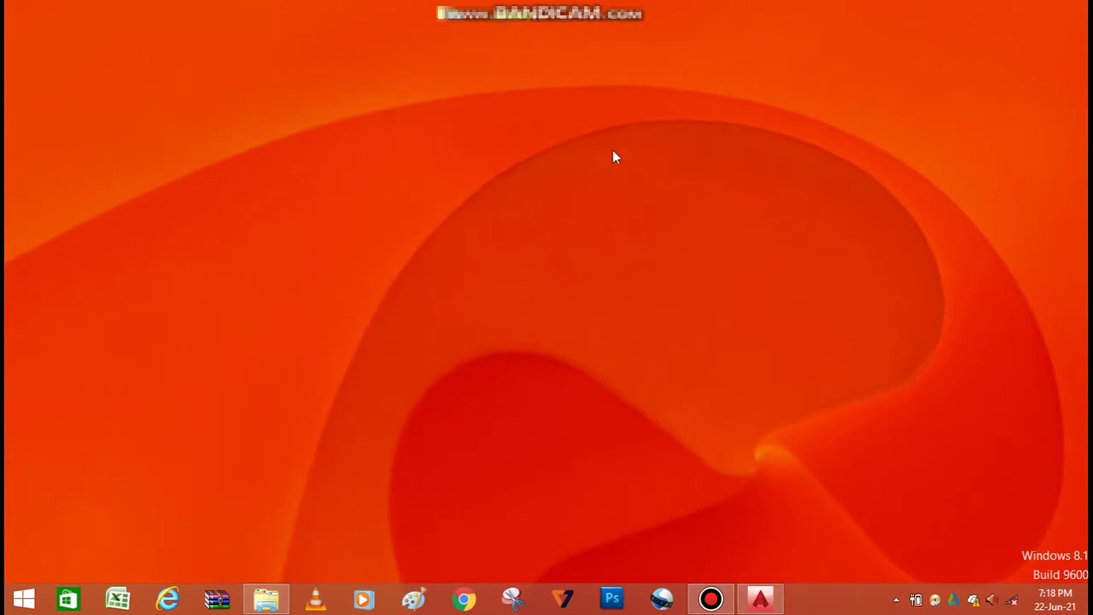
pyautogui.rightClick(613, 152)
pyautogui.click(618, 195)
pyautogui.rightClick(597, 146)
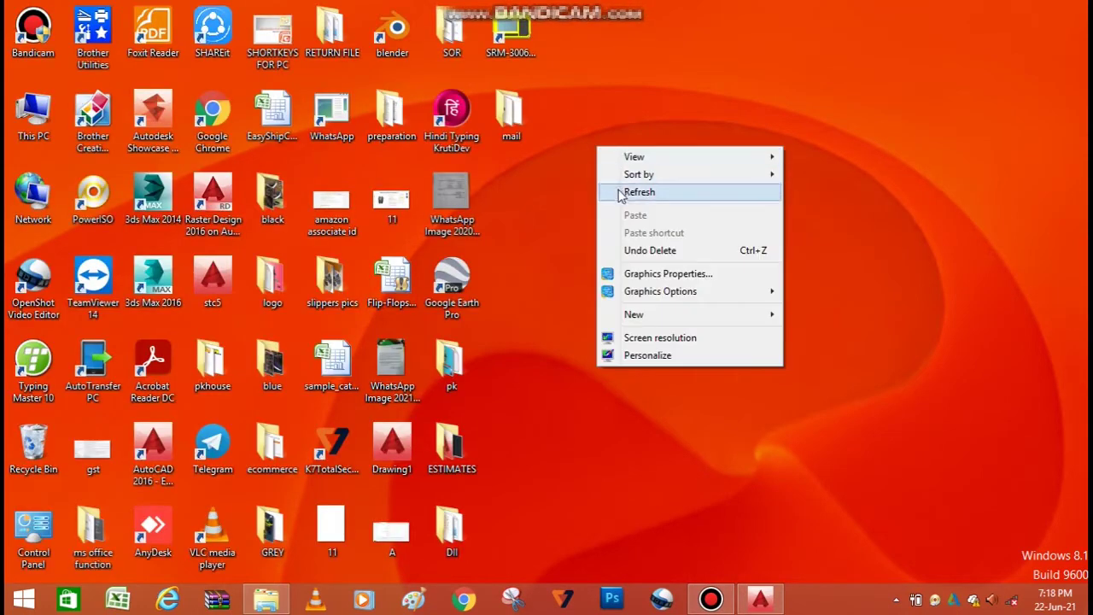
pyautogui.click(639, 192)
pyautogui.rightClick(593, 156)
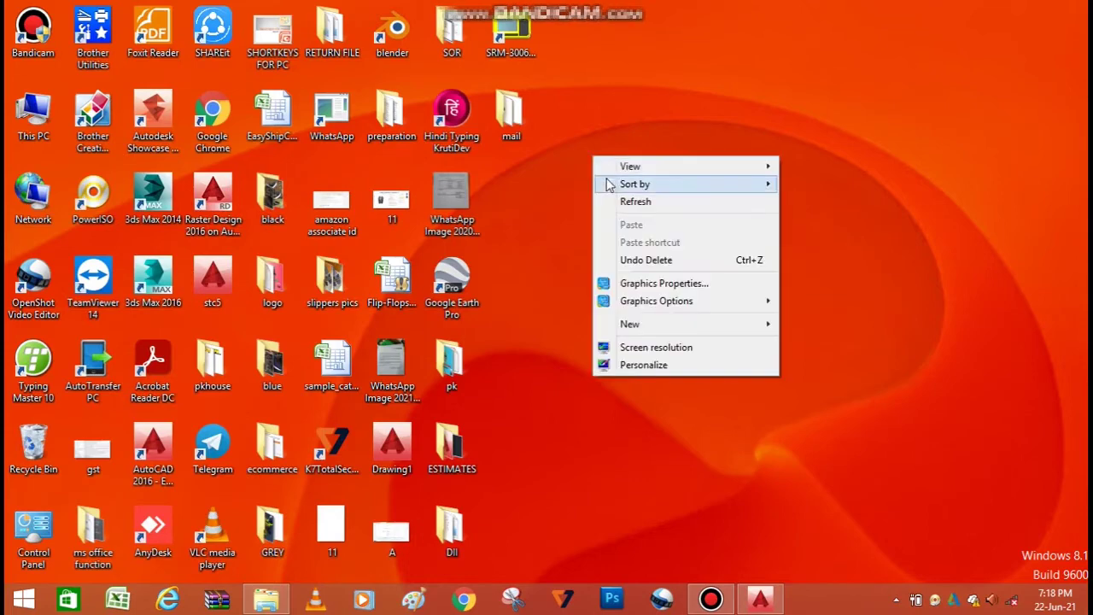
pyautogui.click(616, 201)
pyautogui.rightClick(590, 149)
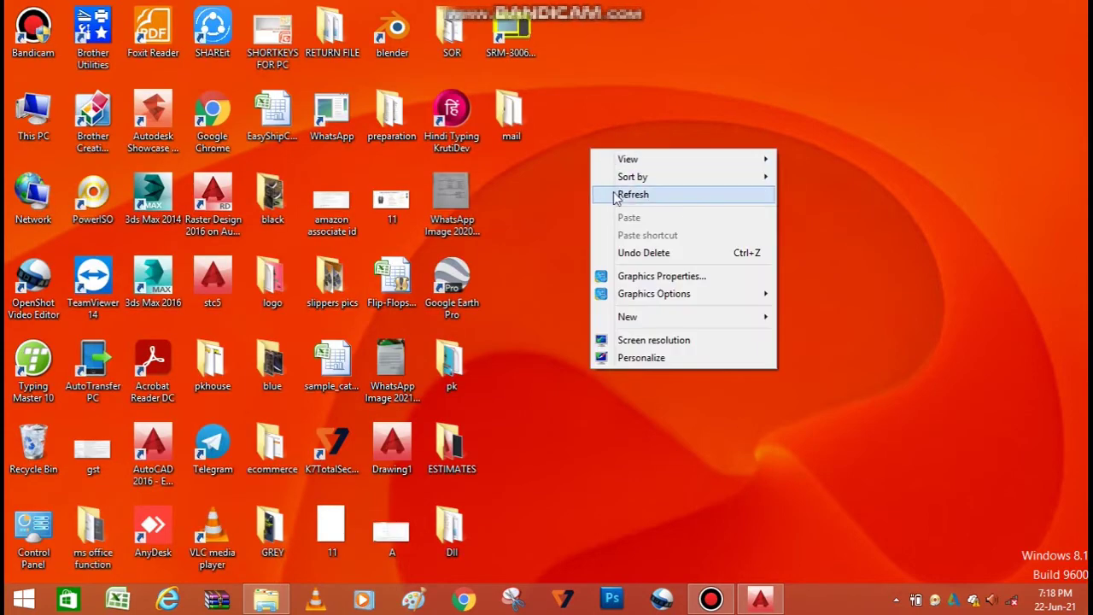
pyautogui.click(617, 198)
pyautogui.rightClick(602, 178)
pyautogui.click(616, 224)
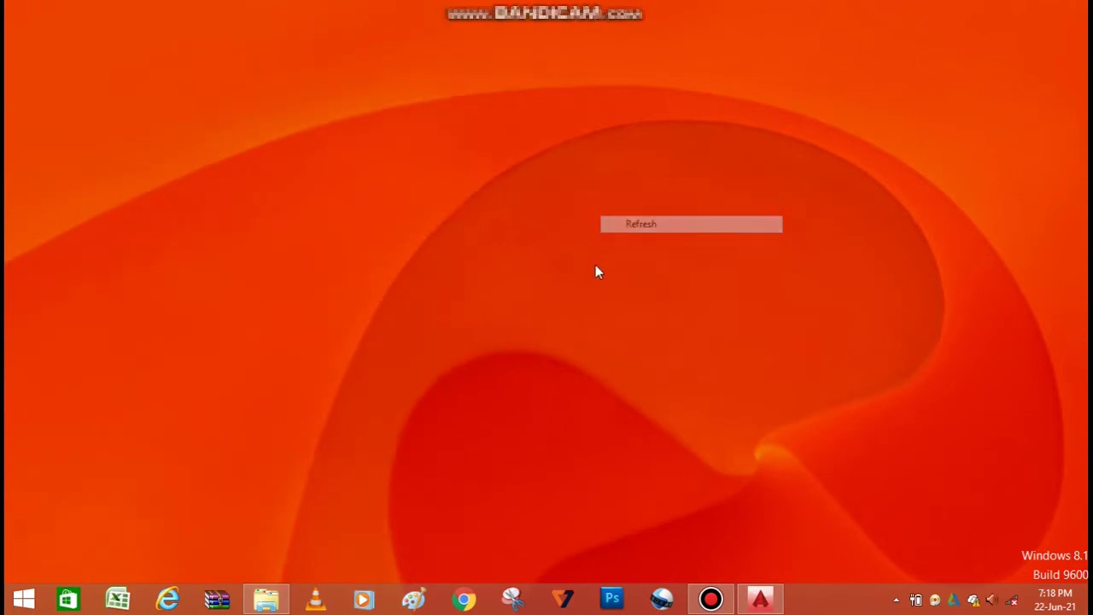
pyautogui.rightClick(504, 244)
pyautogui.click(639, 290)
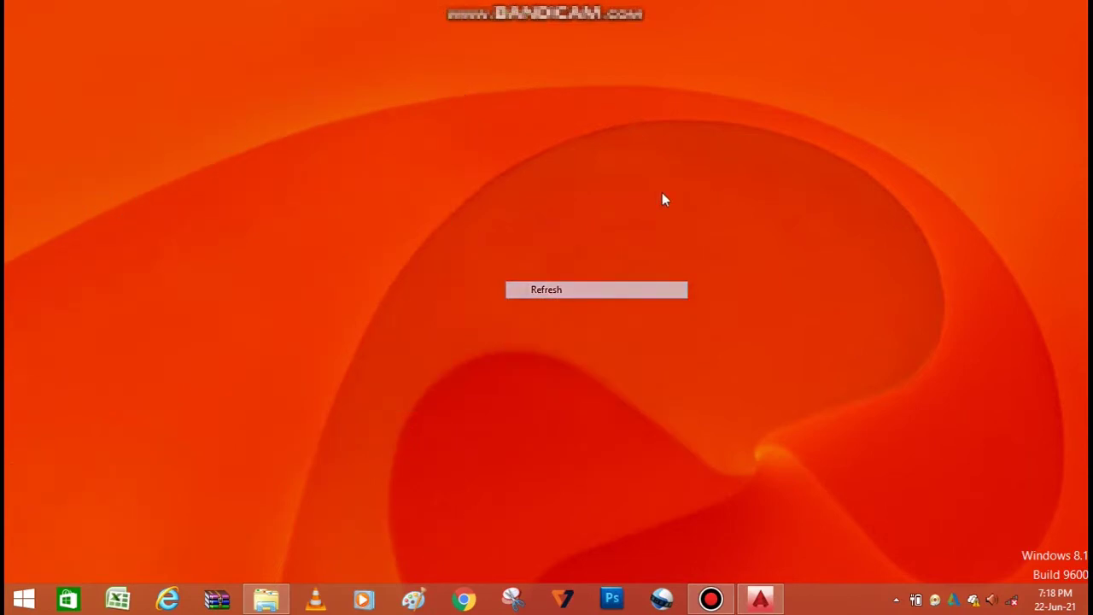
pyautogui.rightClick(663, 127)
pyautogui.click(688, 171)
pyautogui.rightClick(624, 168)
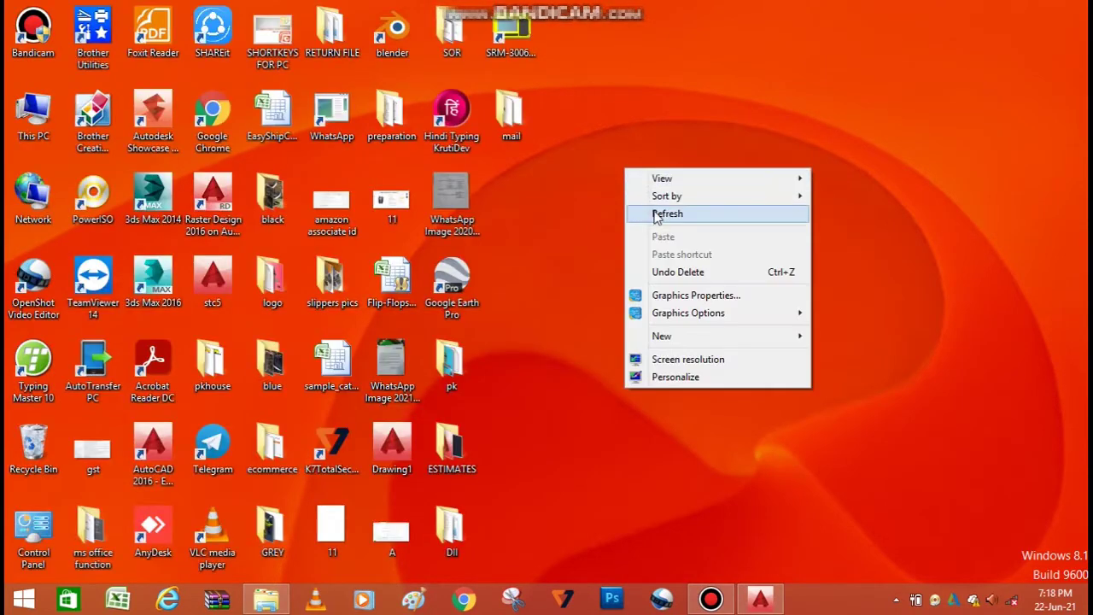
pyautogui.click(657, 215)
pyautogui.rightClick(604, 185)
pyautogui.click(636, 228)
pyautogui.rightClick(607, 187)
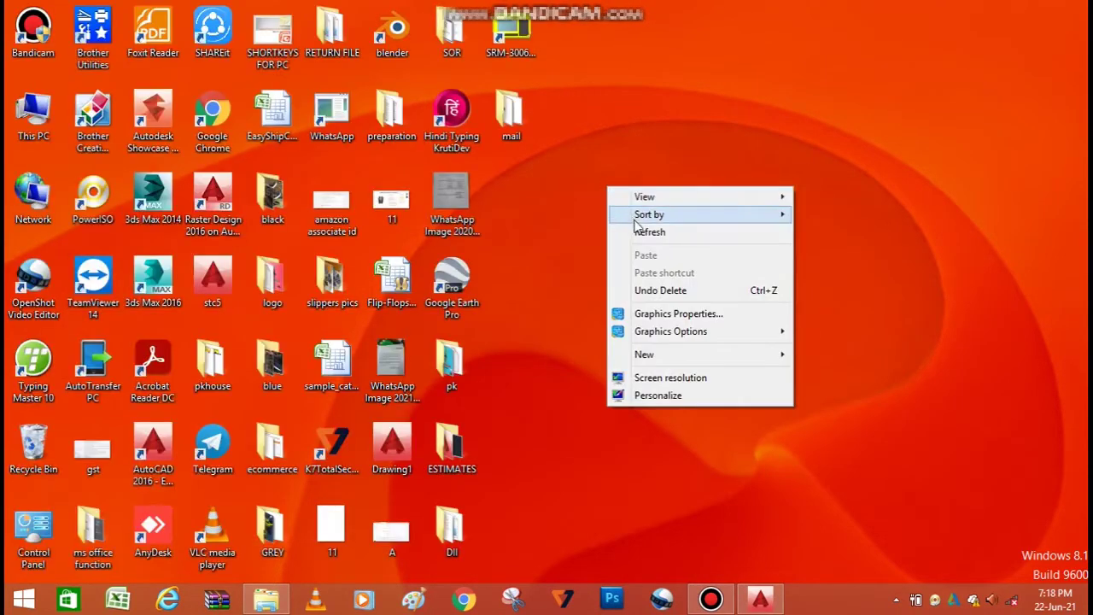
pyautogui.click(639, 231)
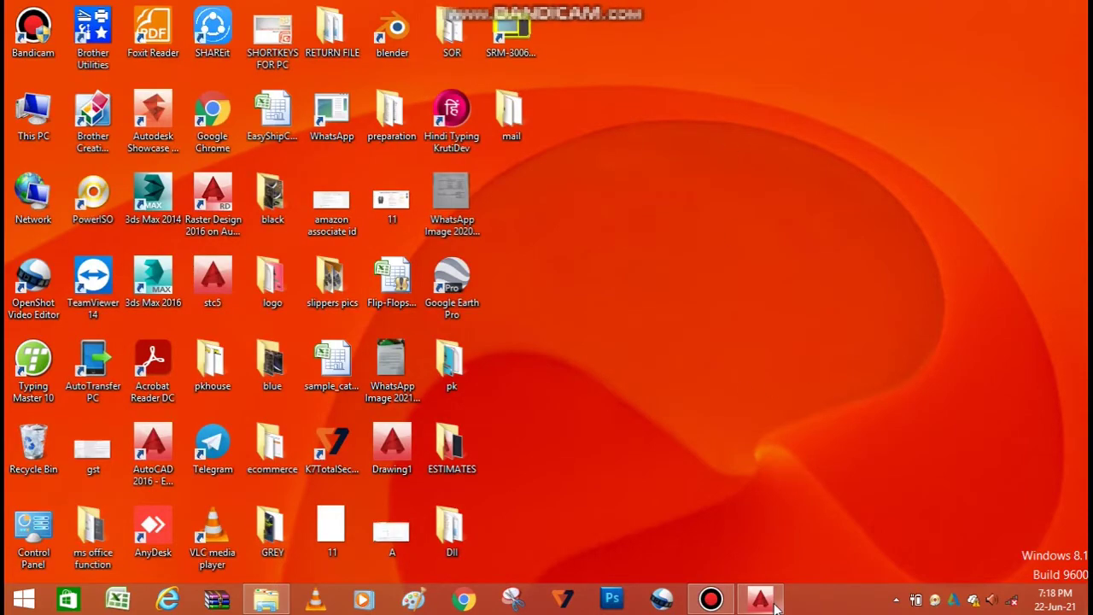
# Step: Restore the cow shed drawing and zoom across its plan, elevation and site sheets
pyautogui.click(760, 598)
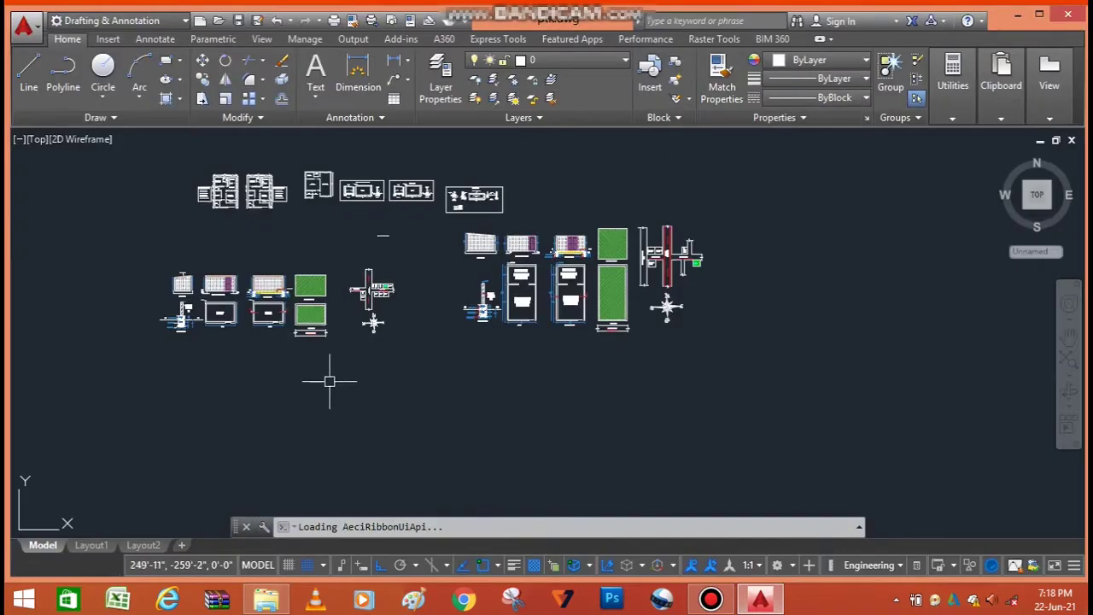
pyautogui.scroll(3, 444, 360)
pyautogui.scroll(-3, 499, 252)
pyautogui.scroll(5, 461, 280)
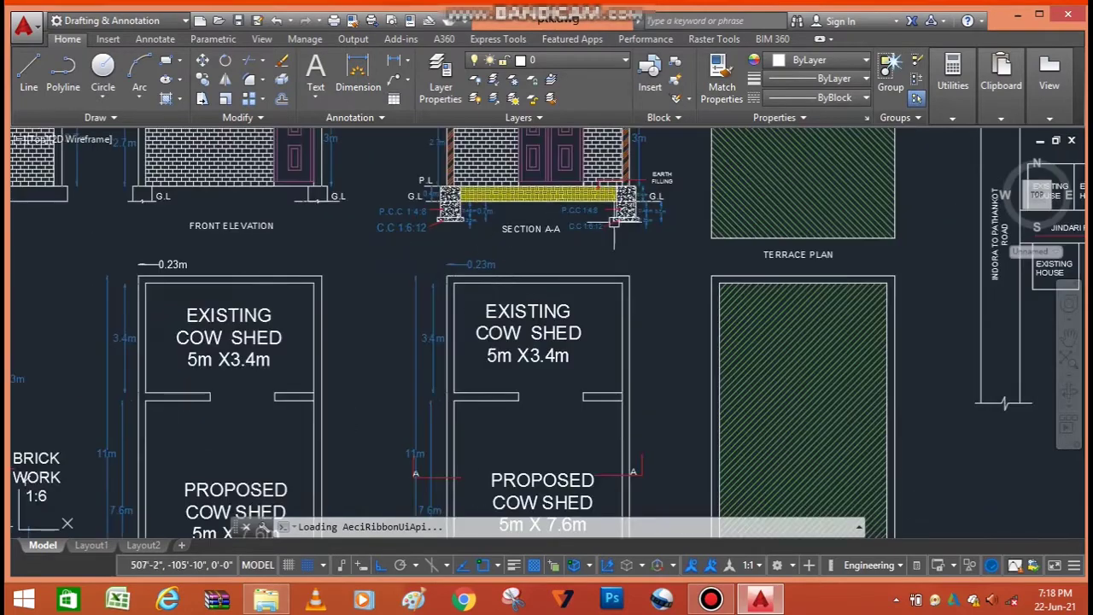
pyautogui.scroll(-3, 675, 253)
pyautogui.scroll(2, 524, 349)
pyautogui.scroll(2, 504, 329)
pyautogui.scroll(-3, 503, 328)
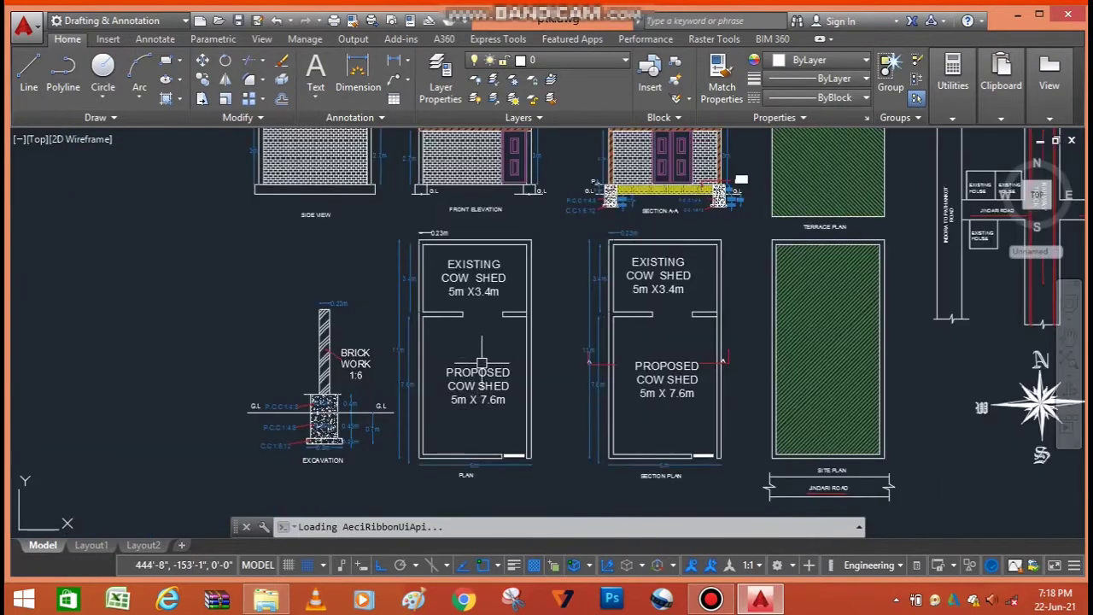
pyautogui.scroll(-1, 512, 363)
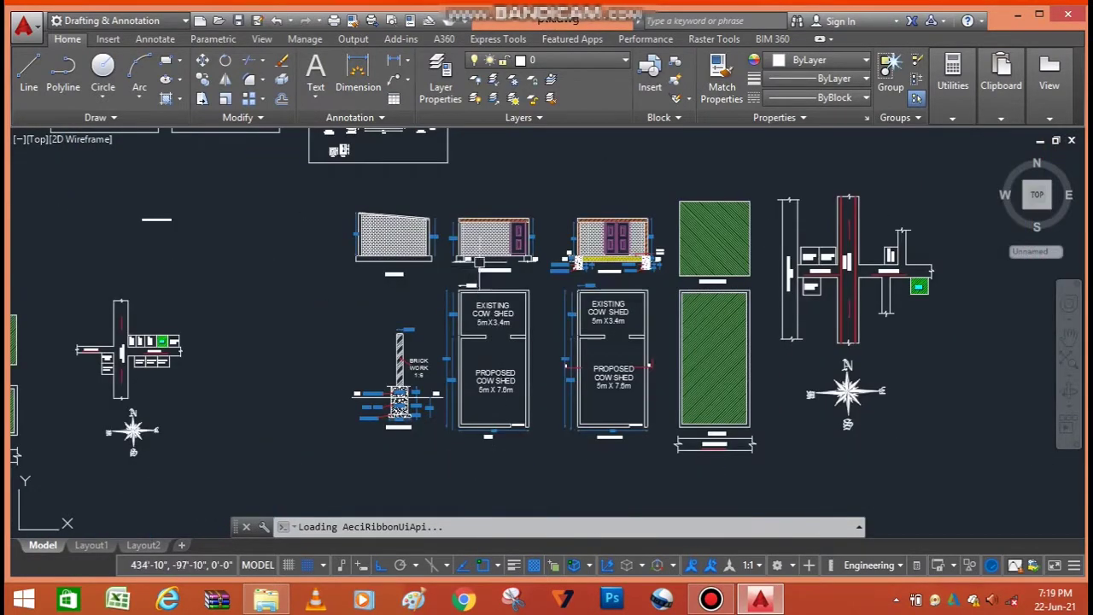
pyautogui.scroll(3, 468, 275)
pyautogui.scroll(-5, 486, 262)
pyautogui.scroll(4, 506, 335)
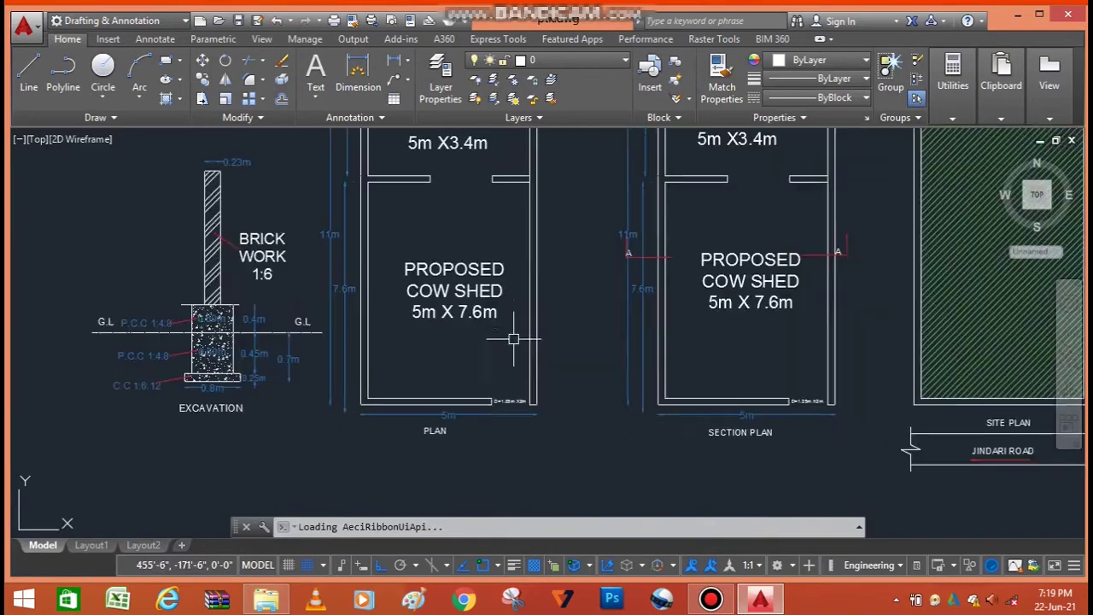
pyautogui.scroll(-3, 511, 355)
pyautogui.scroll(2, 508, 267)
pyautogui.scroll(2, 526, 240)
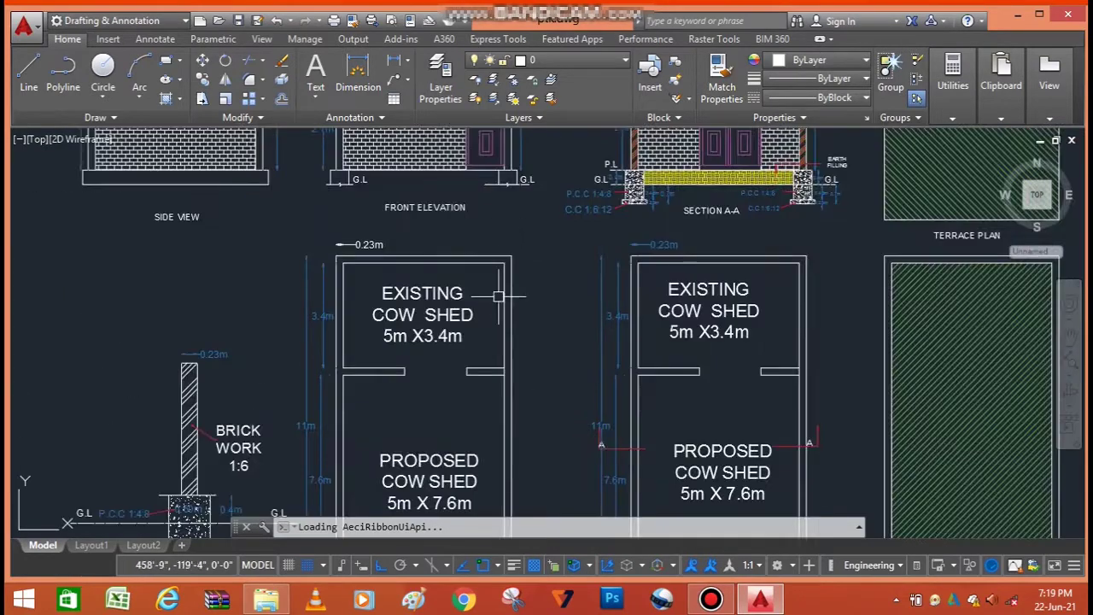
pyautogui.scroll(-2, 501, 293)
pyautogui.scroll(-5, 598, 235)
pyautogui.scroll(5, 714, 244)
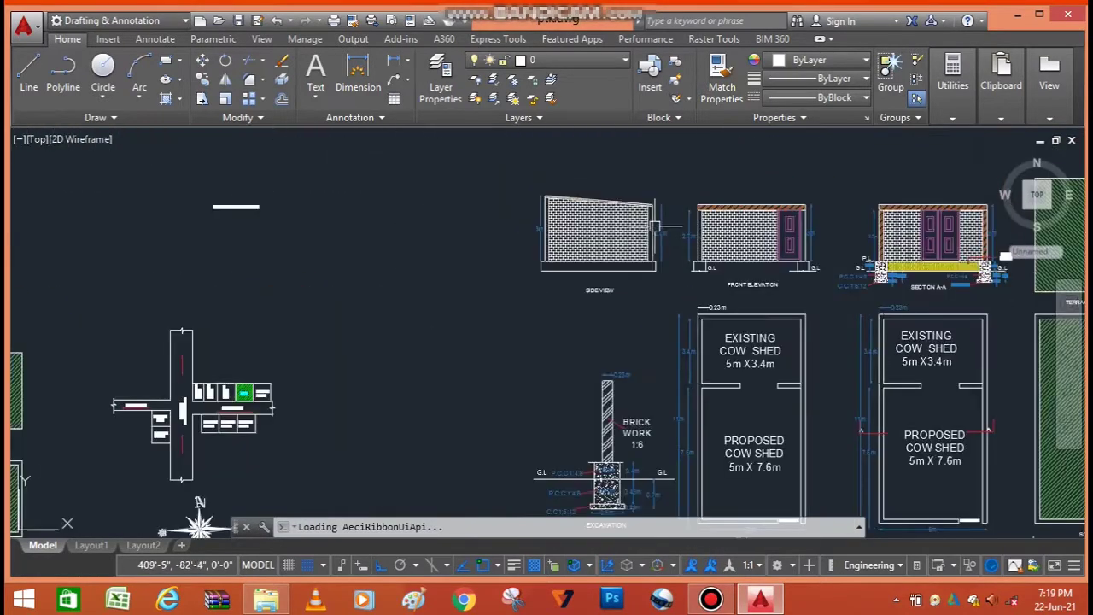
pyautogui.scroll(3, 675, 288)
pyautogui.scroll(-3, 590, 274)
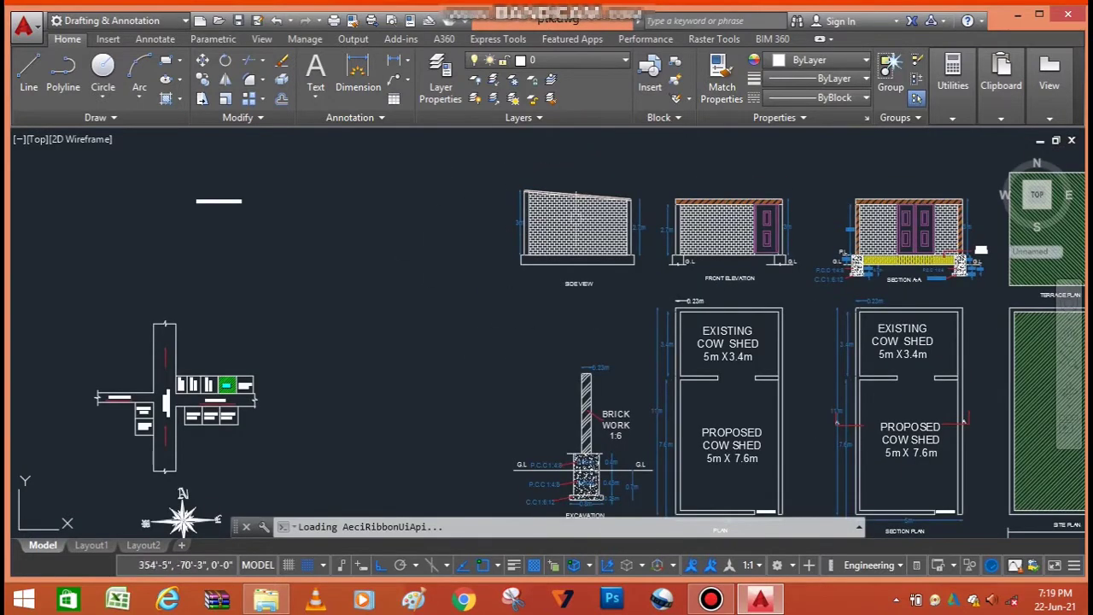
pyautogui.scroll(-3, 538, 303)
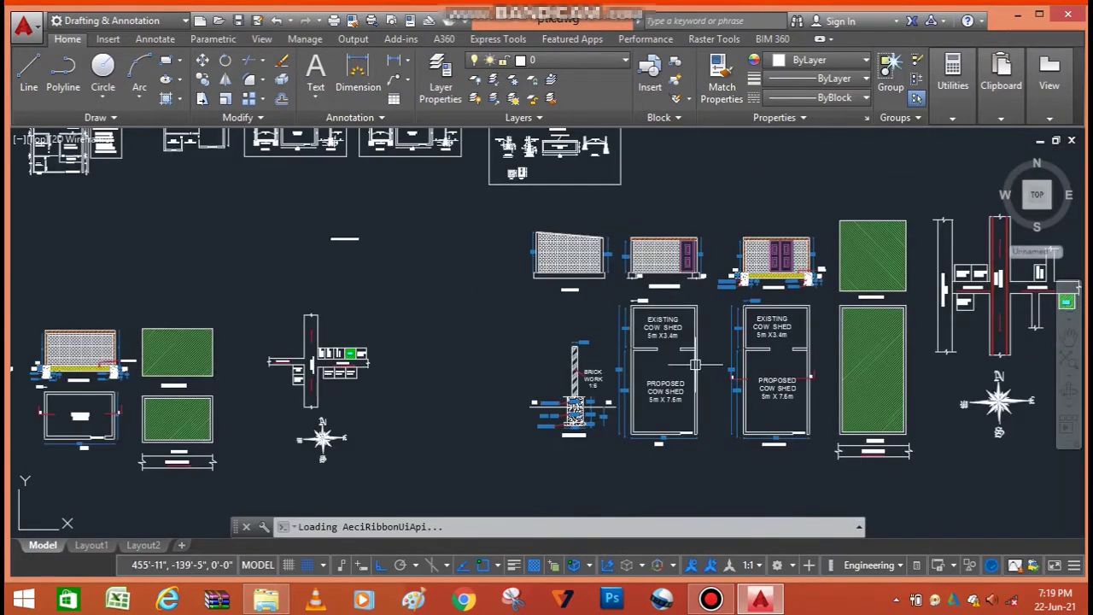
# Step: Open Plot - Model via the application menu's Print, keeping What to plot on Window
pyautogui.click(23, 25)
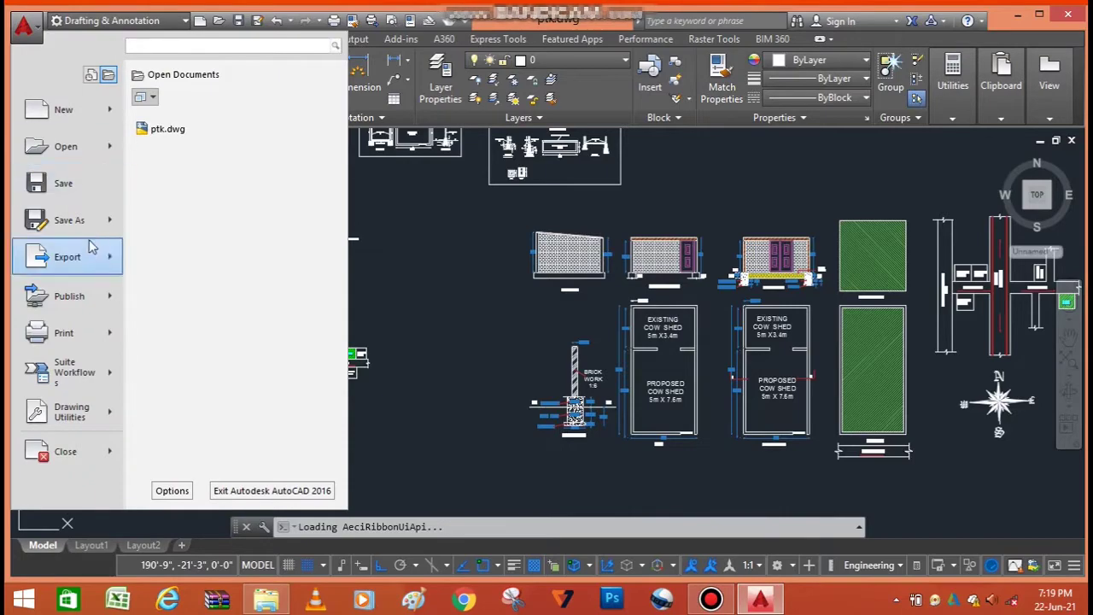
pyautogui.click(59, 335)
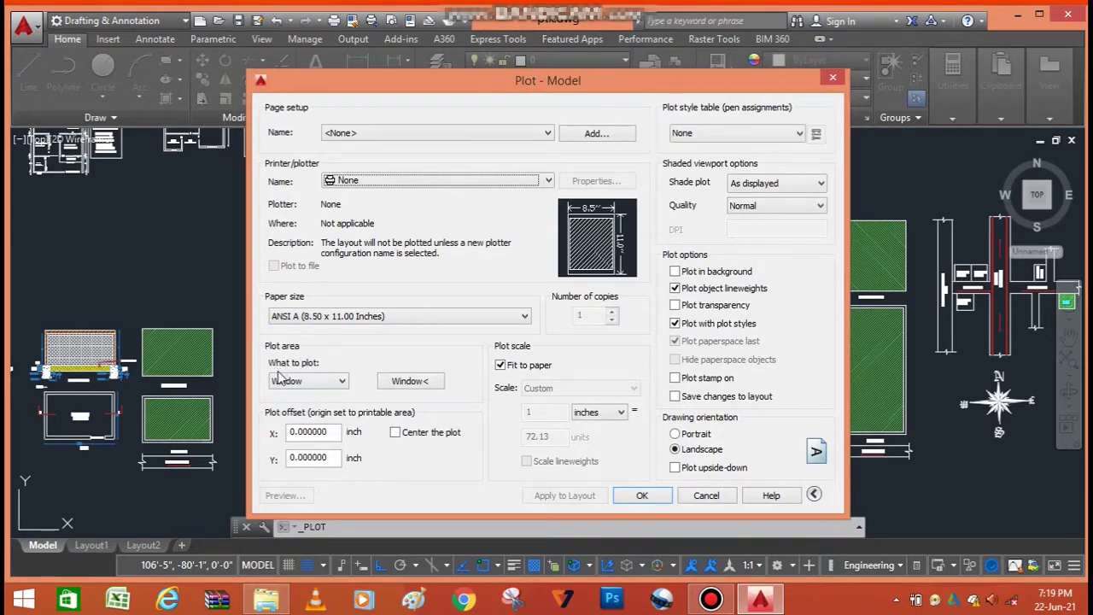
pyautogui.click(330, 380)
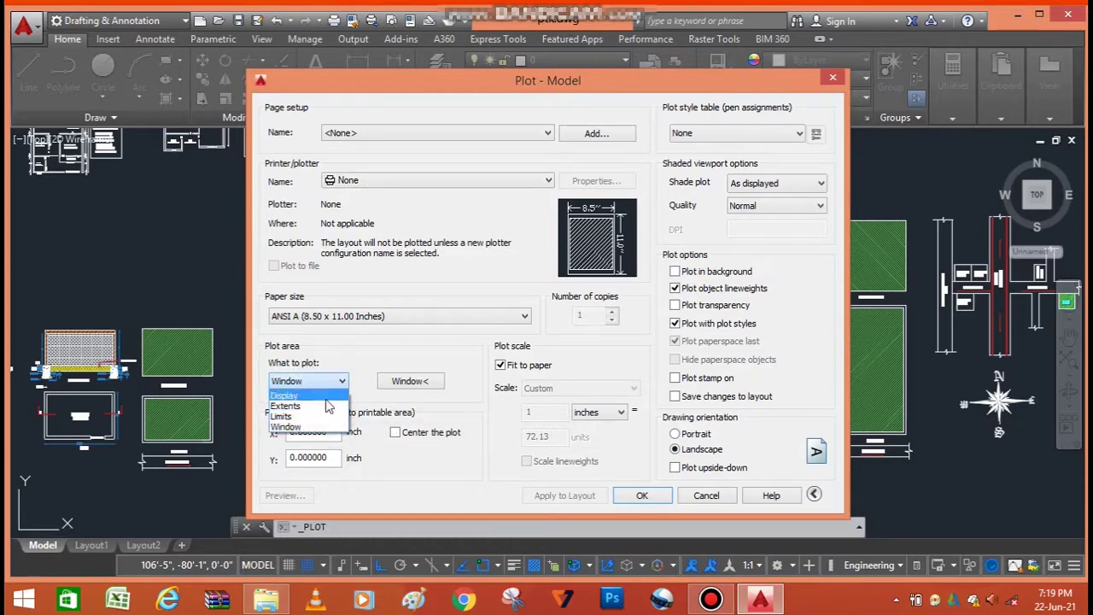
pyautogui.click(323, 427)
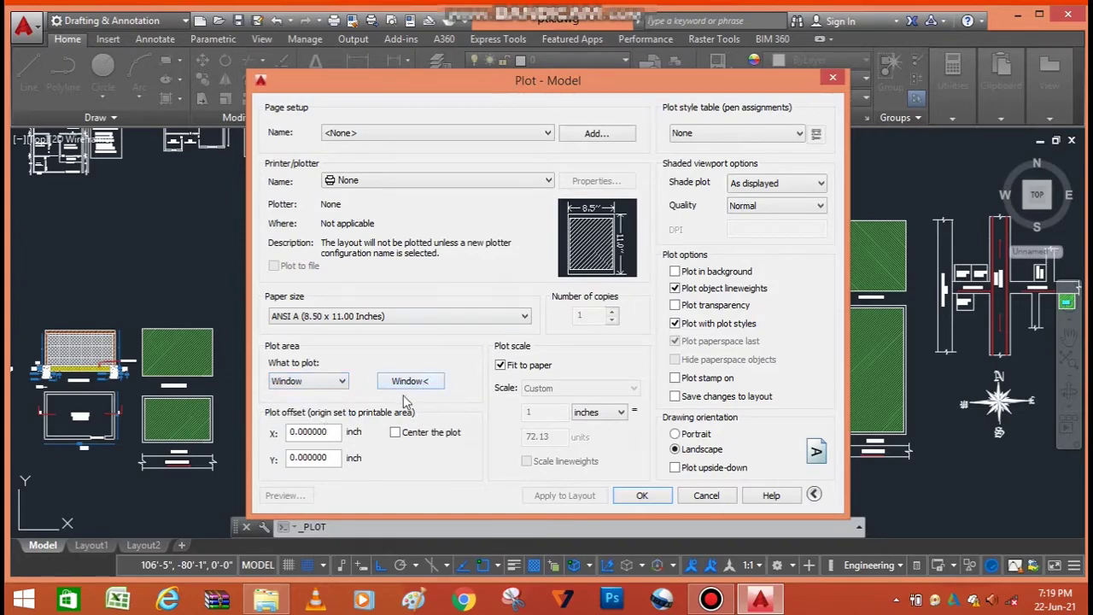
# Step: Pick a plot window from above the side view to the corner enclosing the shed plan
pyautogui.click(418, 393)
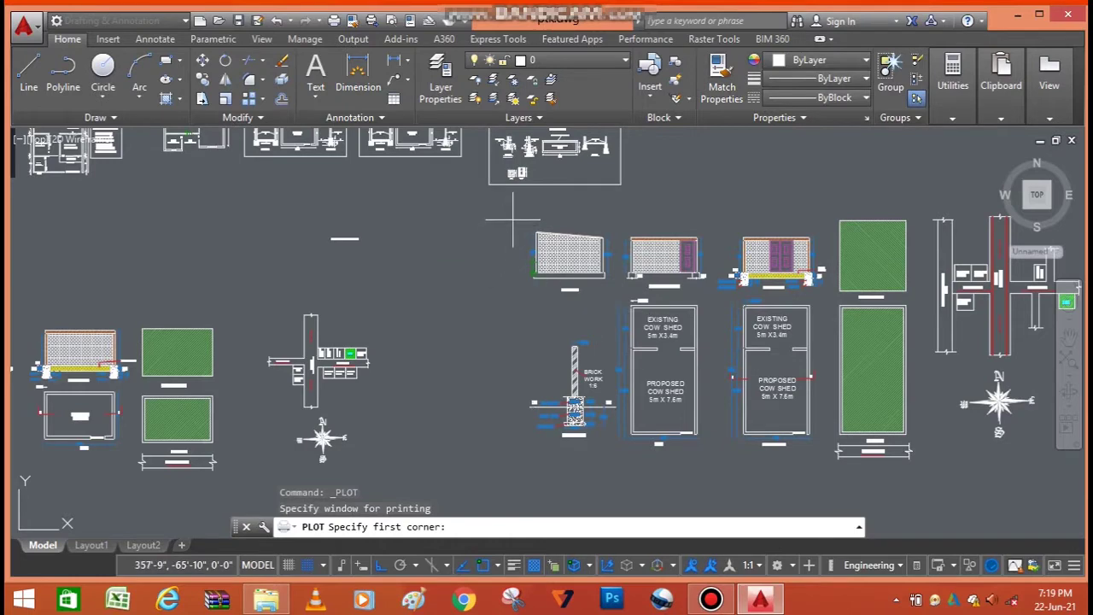
pyautogui.click(512, 217)
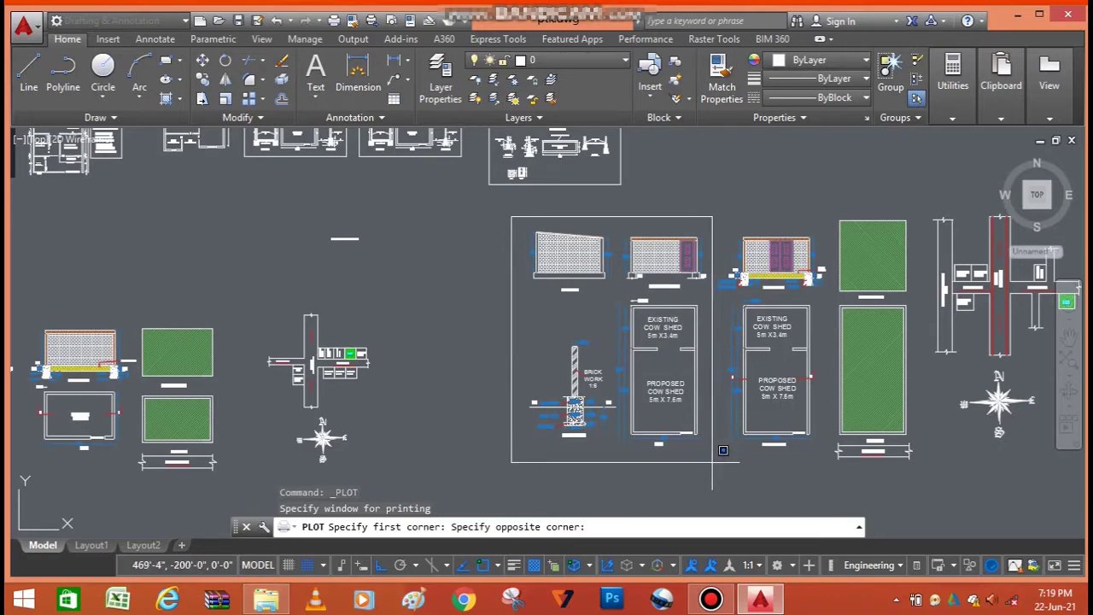
pyautogui.click(712, 462)
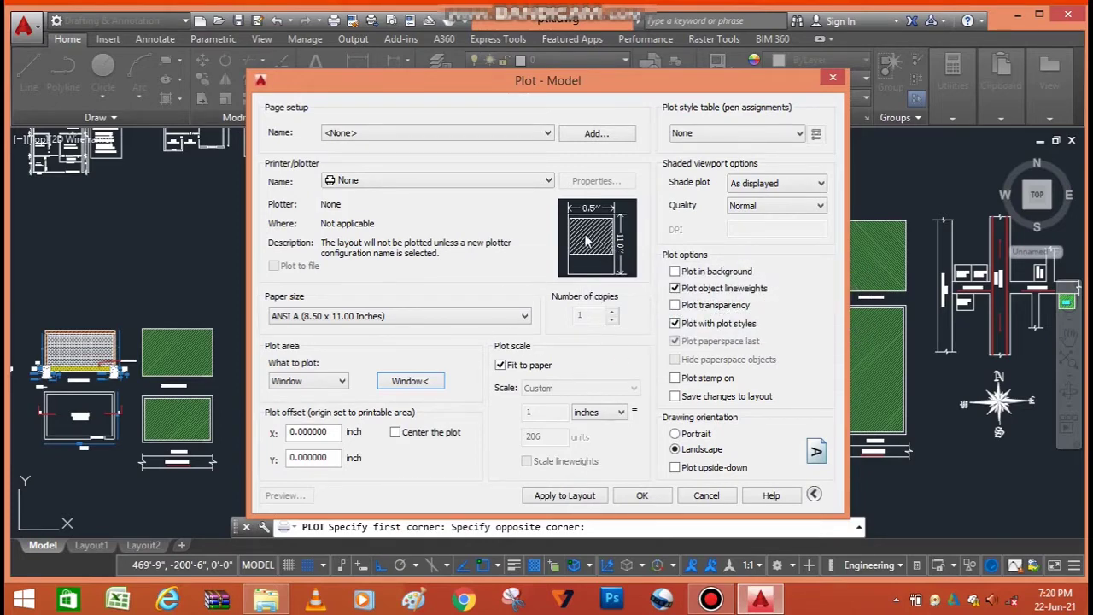
pyautogui.click(395, 433)
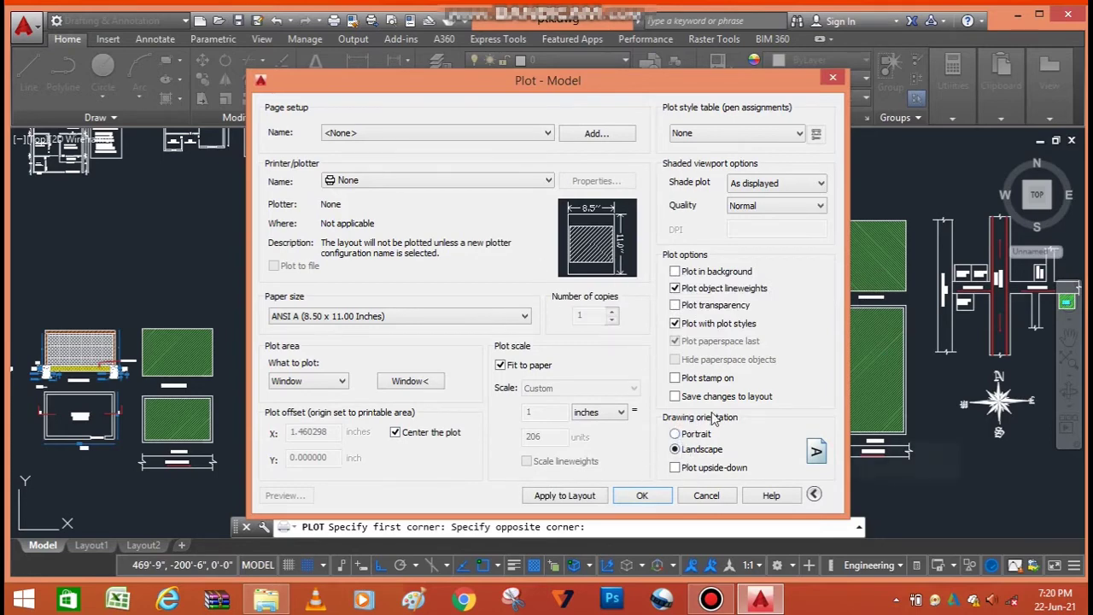
pyautogui.click(675, 434)
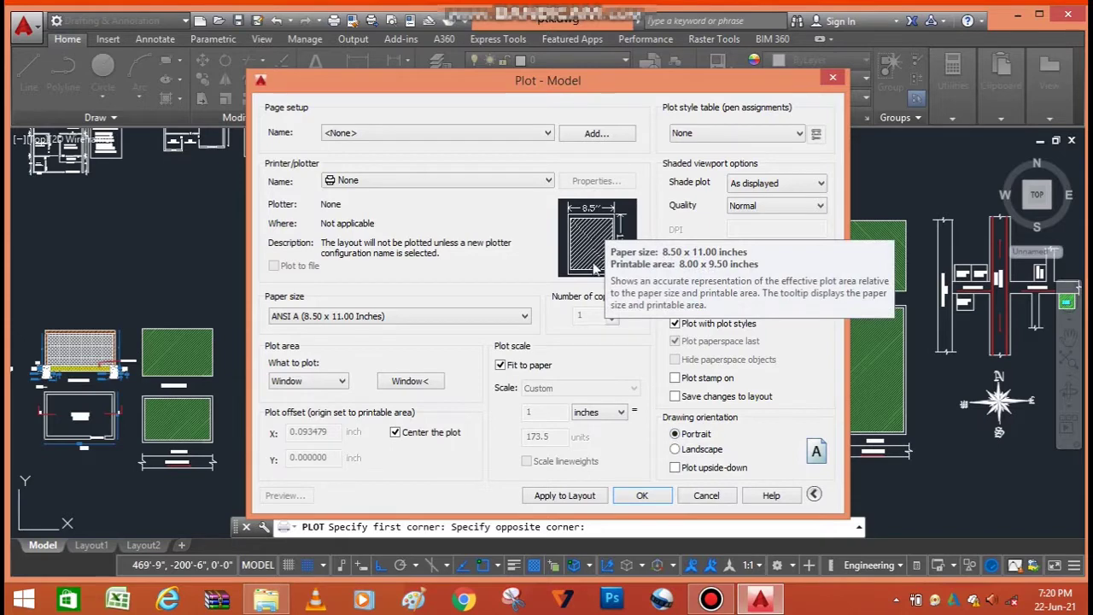
pyautogui.click(675, 450)
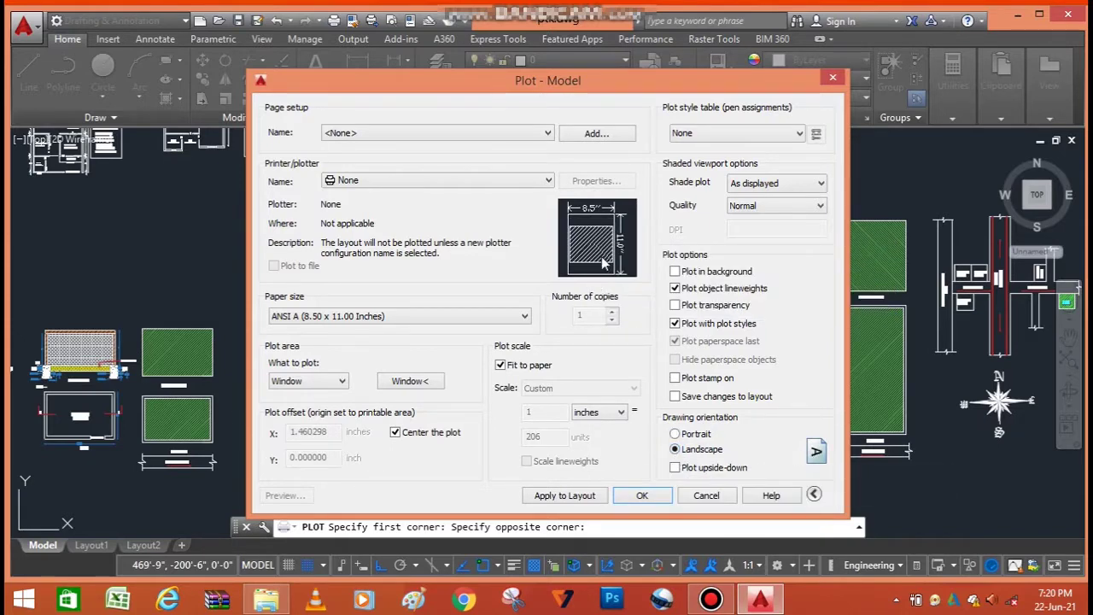
pyautogui.click(676, 434)
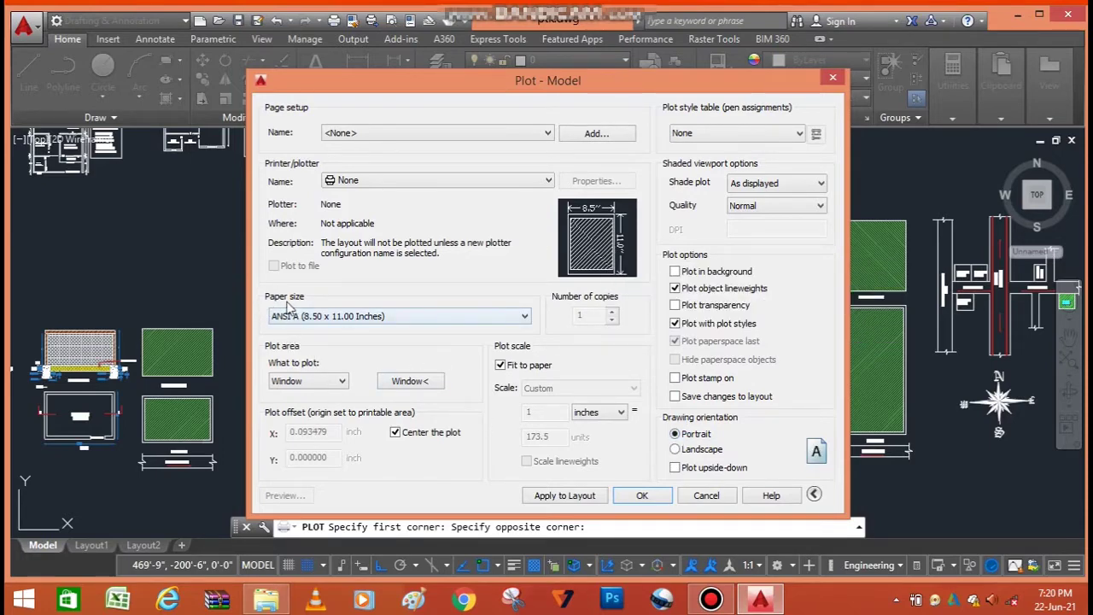
# Step: Try ISO A4 paper in both its 210 x 297 and 297 x 210 forms
pyautogui.click(378, 318)
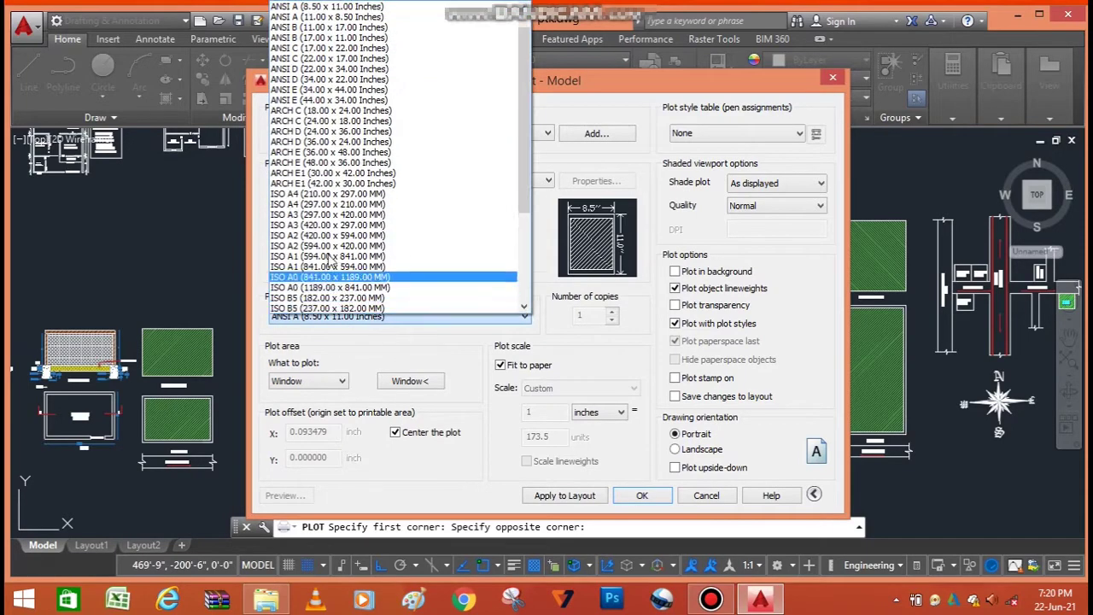
pyautogui.click(333, 195)
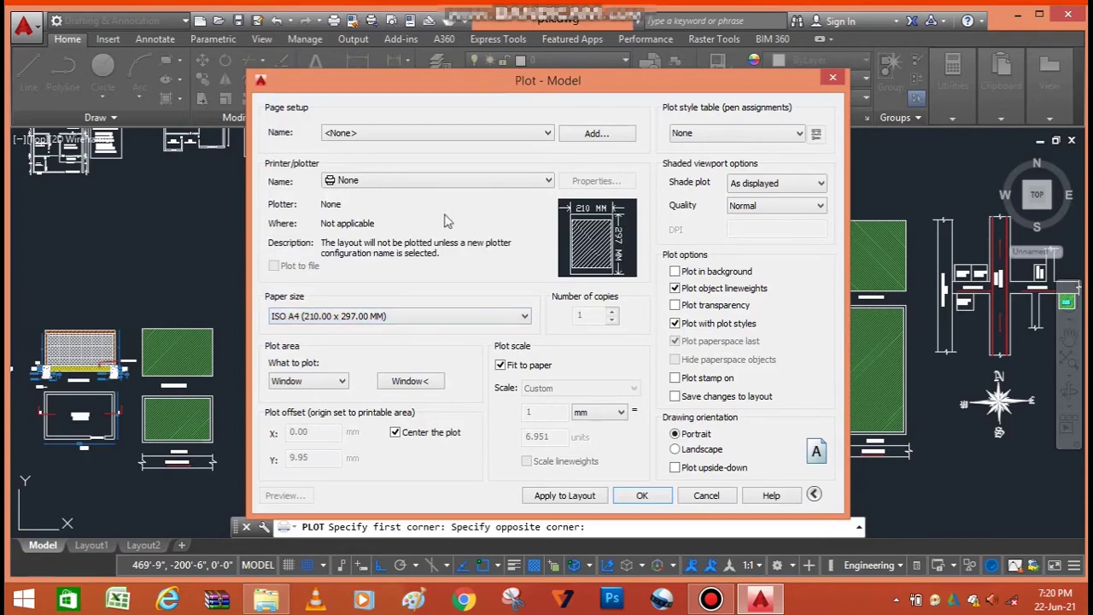
pyautogui.click(444, 321)
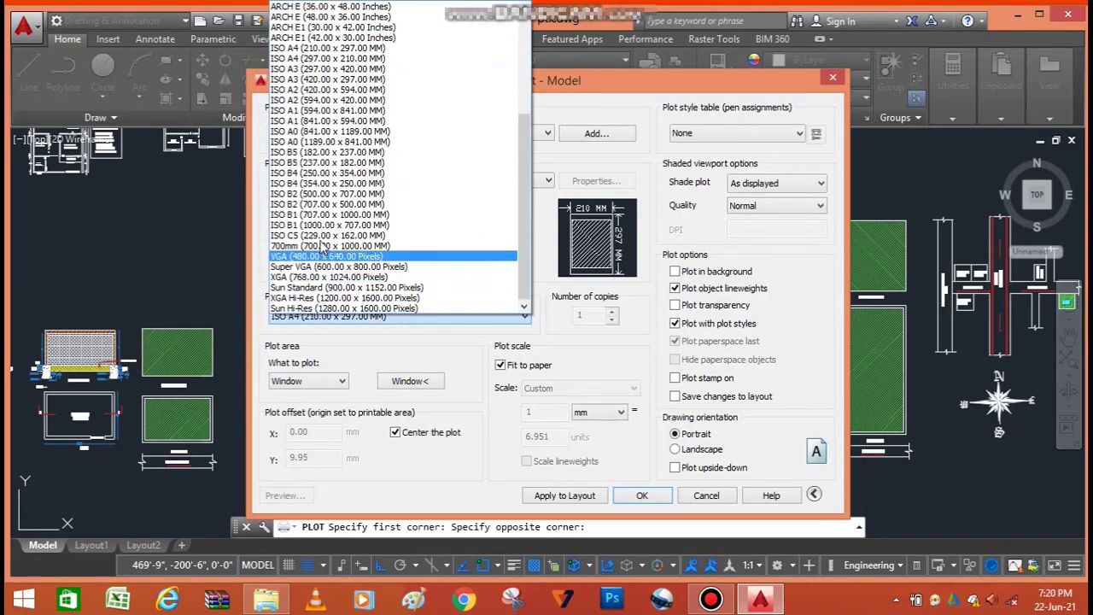
pyautogui.scroll(2, 320, 229)
pyautogui.scroll(2, 321, 229)
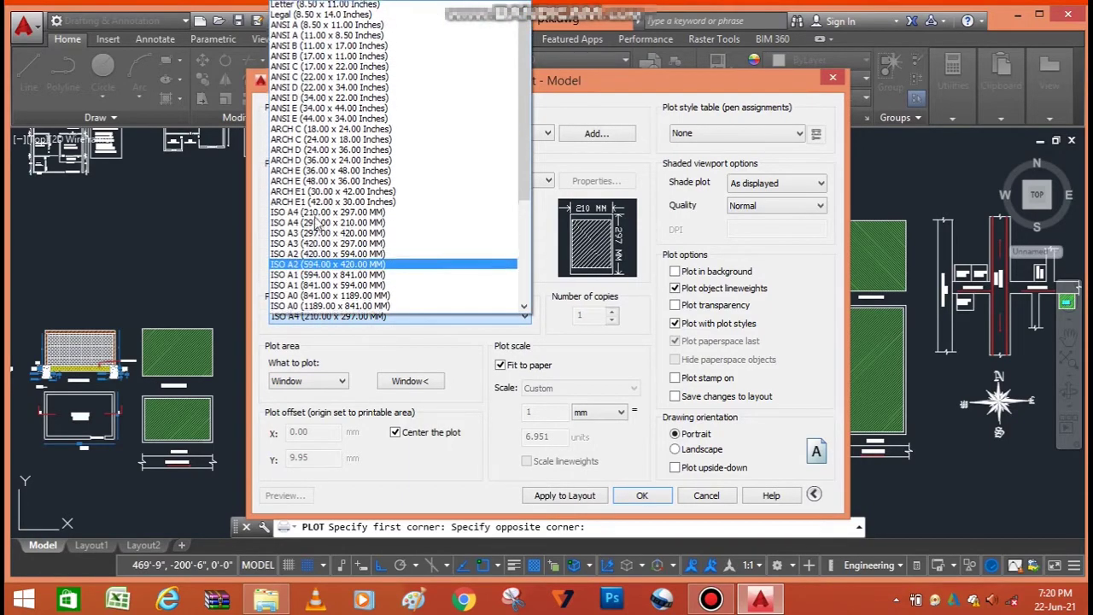
pyautogui.scroll(1, 320, 231)
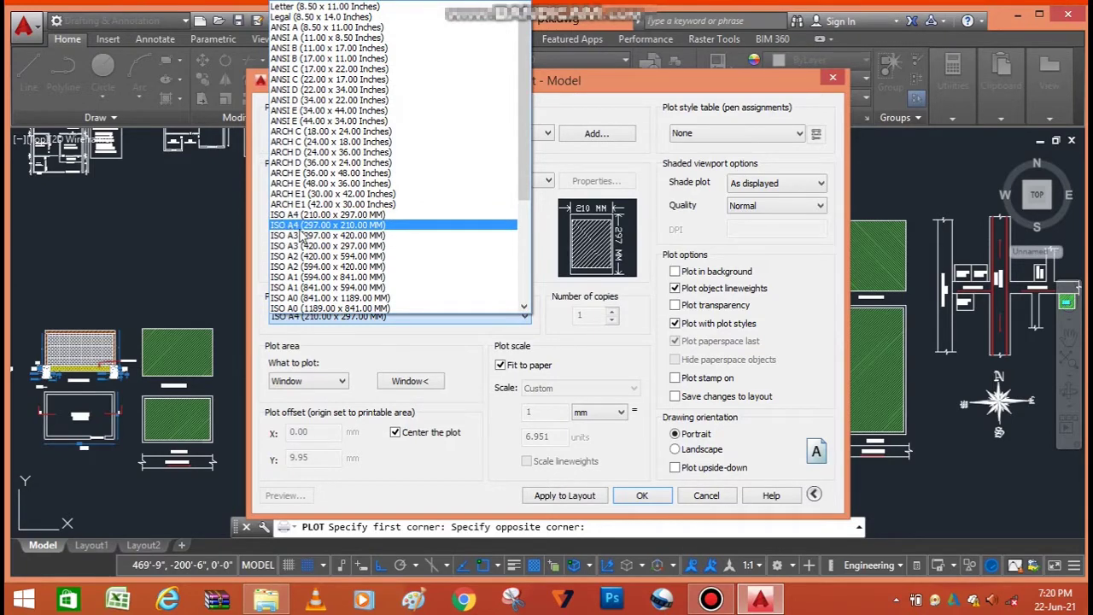
pyautogui.click(301, 227)
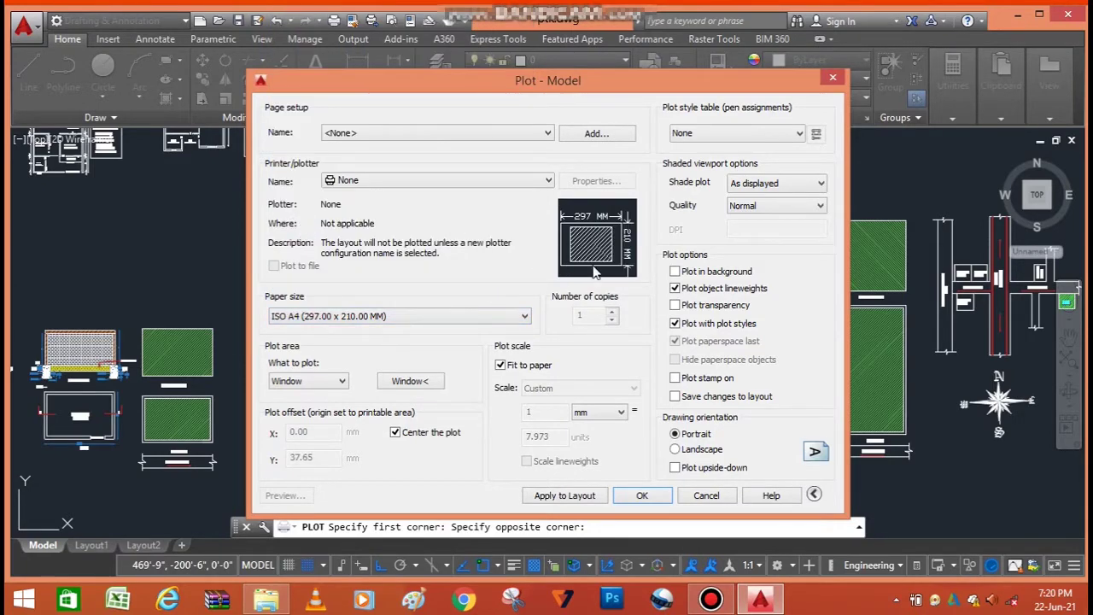
# Step: Choose ANSI B (11.00 x 17.00 Inches) as the paper size
pyautogui.click(486, 317)
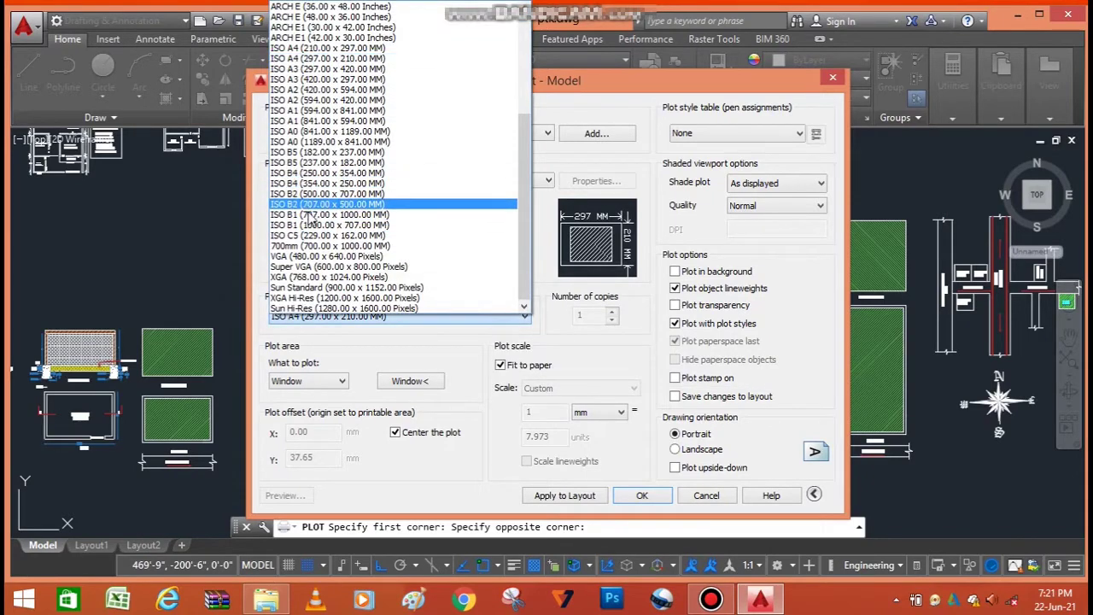
pyautogui.scroll(2, 312, 272)
pyautogui.scroll(1, 312, 272)
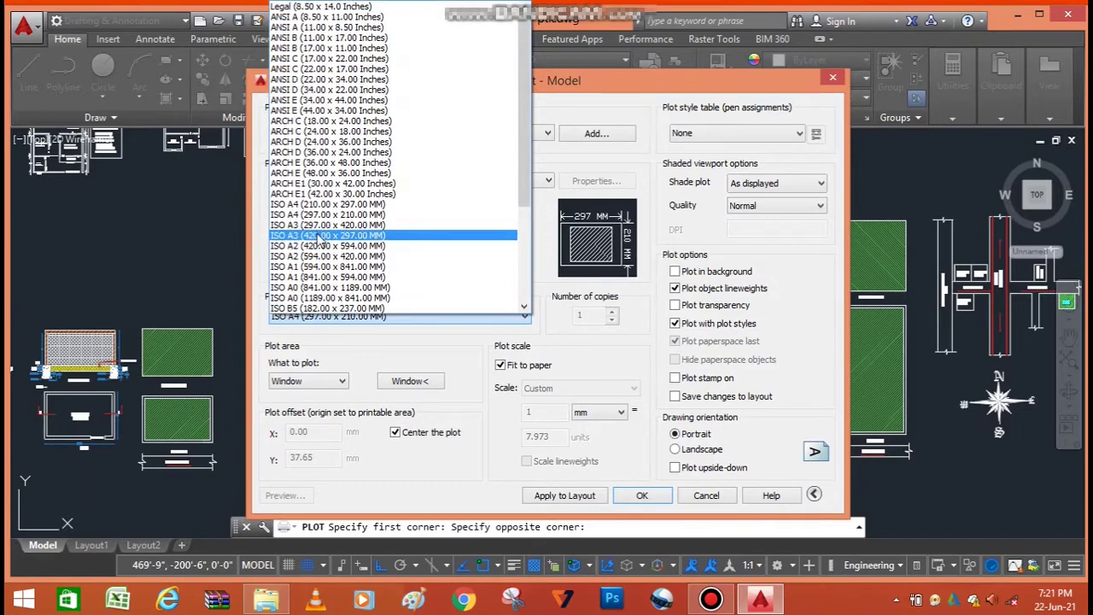
pyautogui.scroll(2, 312, 272)
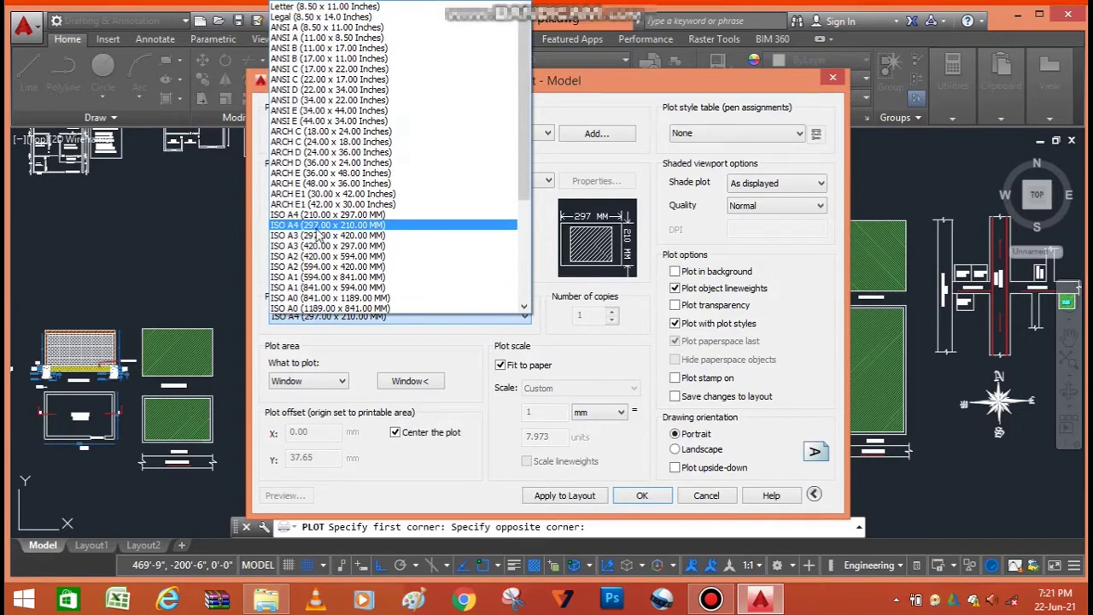
pyautogui.click(314, 48)
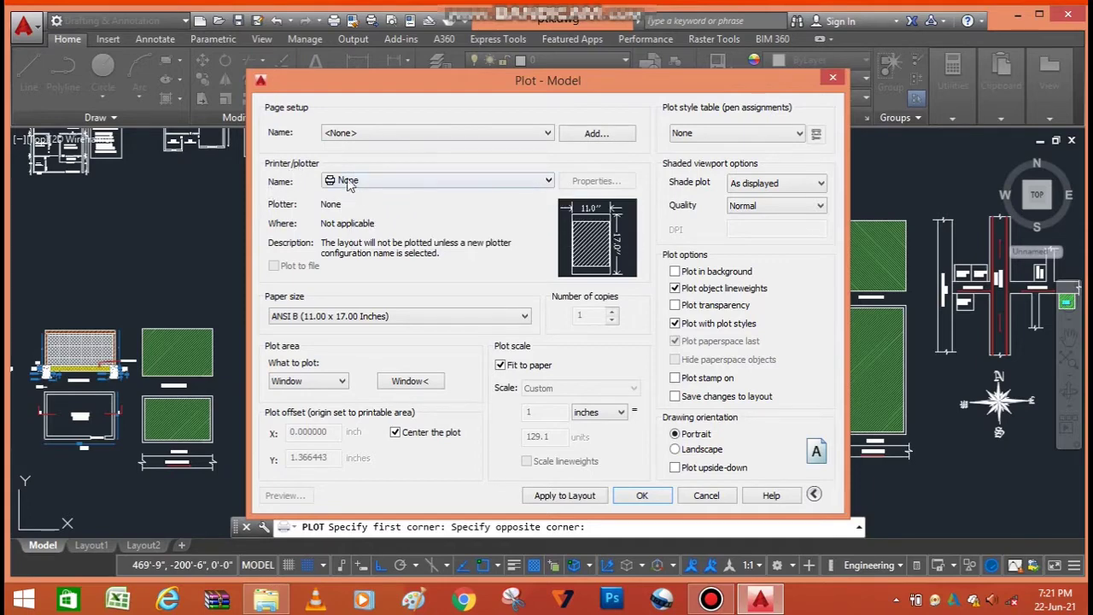
# Step: Select AutoCAD PDF (High Quality Print).pc3 as the plotter and preview the sheet
pyautogui.click(393, 182)
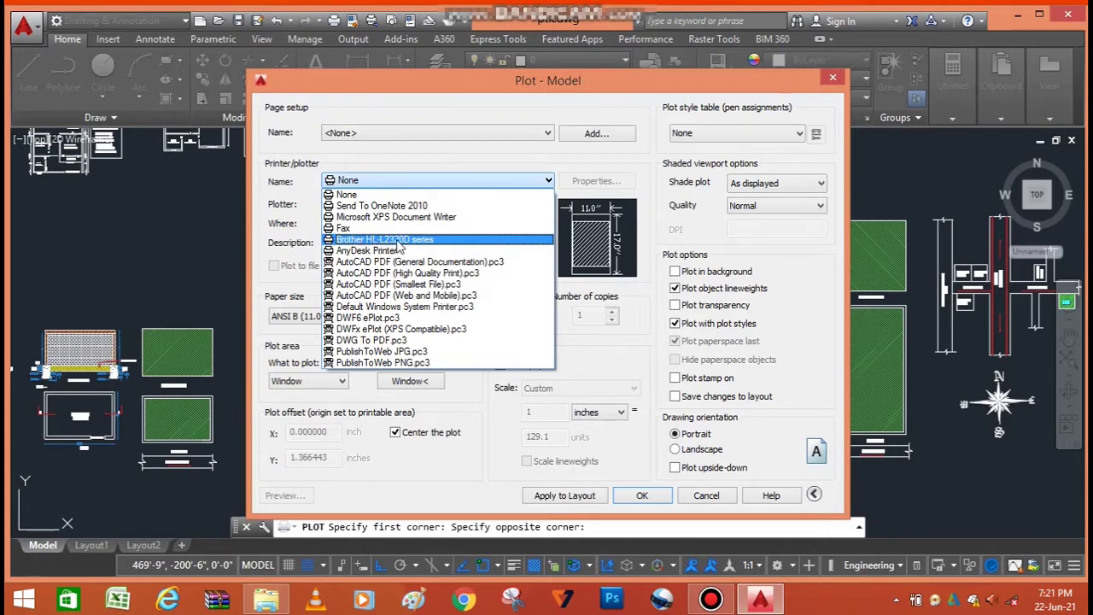
pyautogui.click(395, 240)
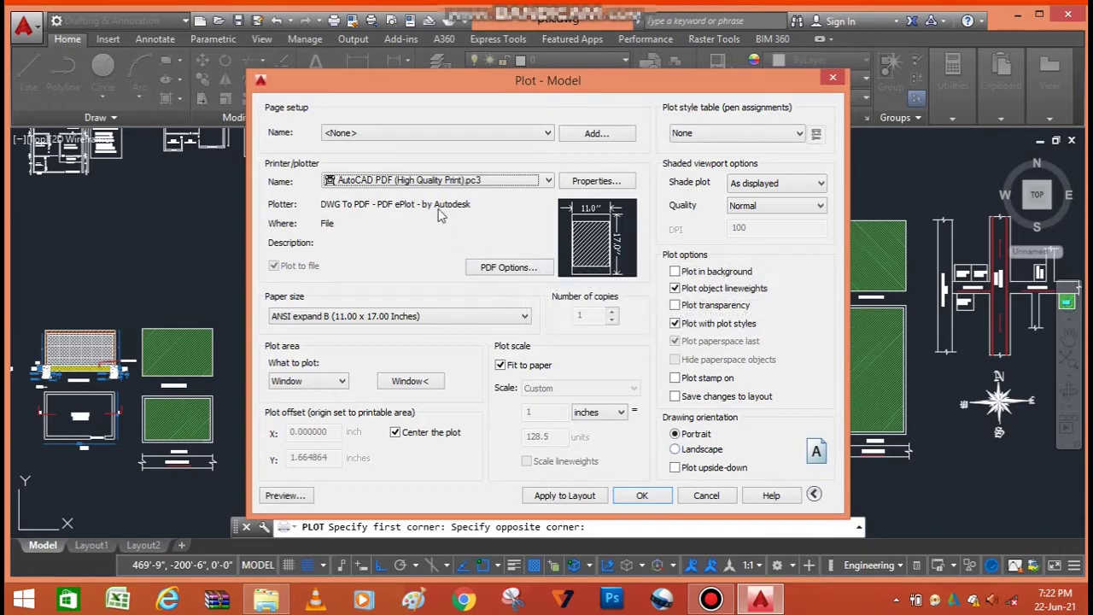
pyautogui.moveTo(435, 180)
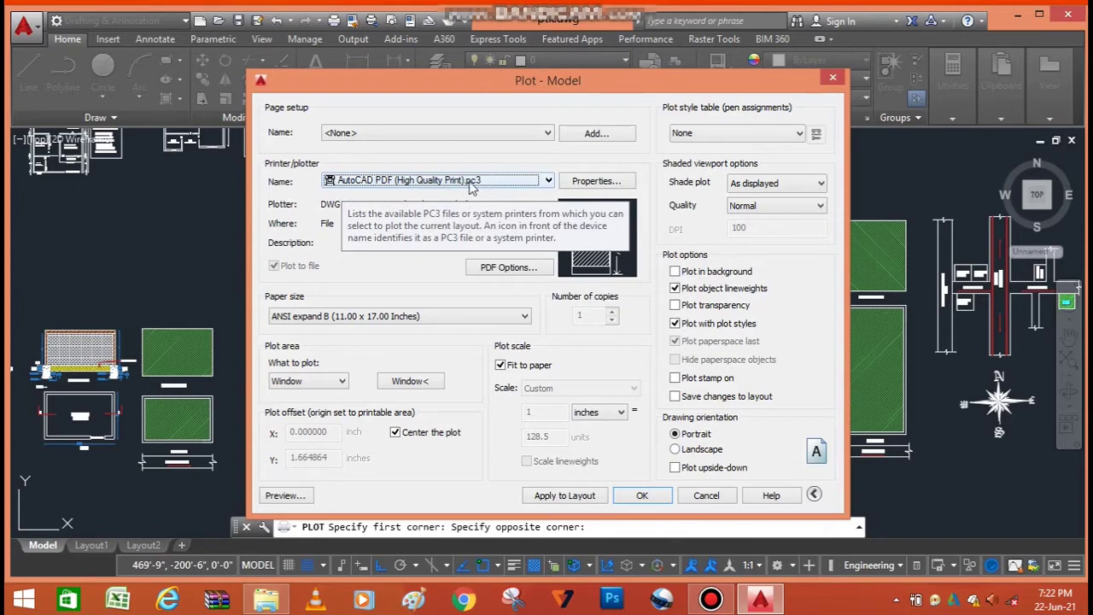
pyautogui.click(481, 181)
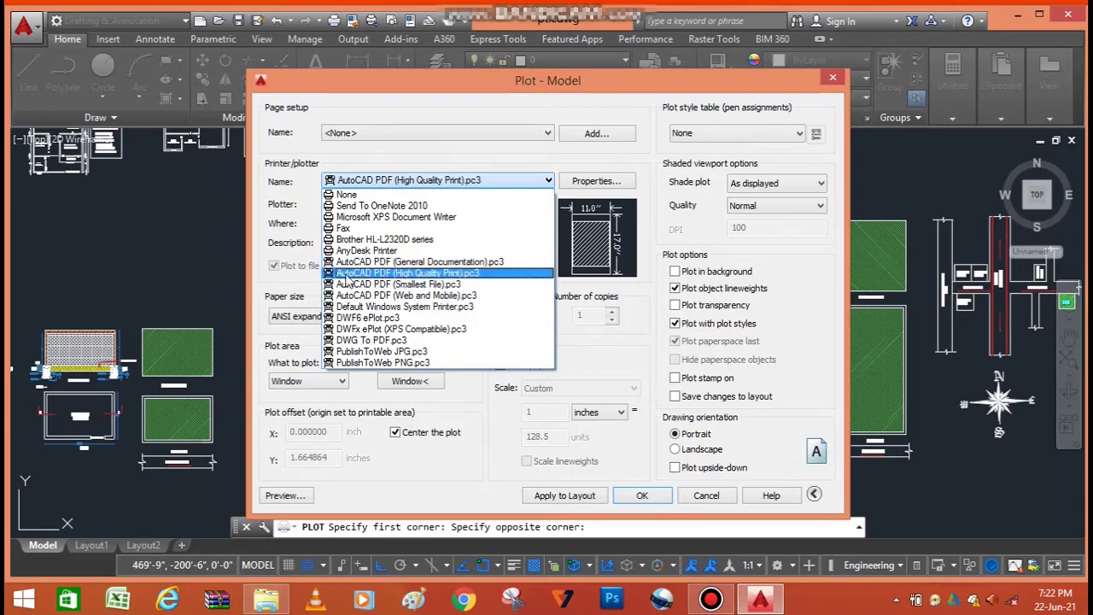
pyautogui.click(474, 397)
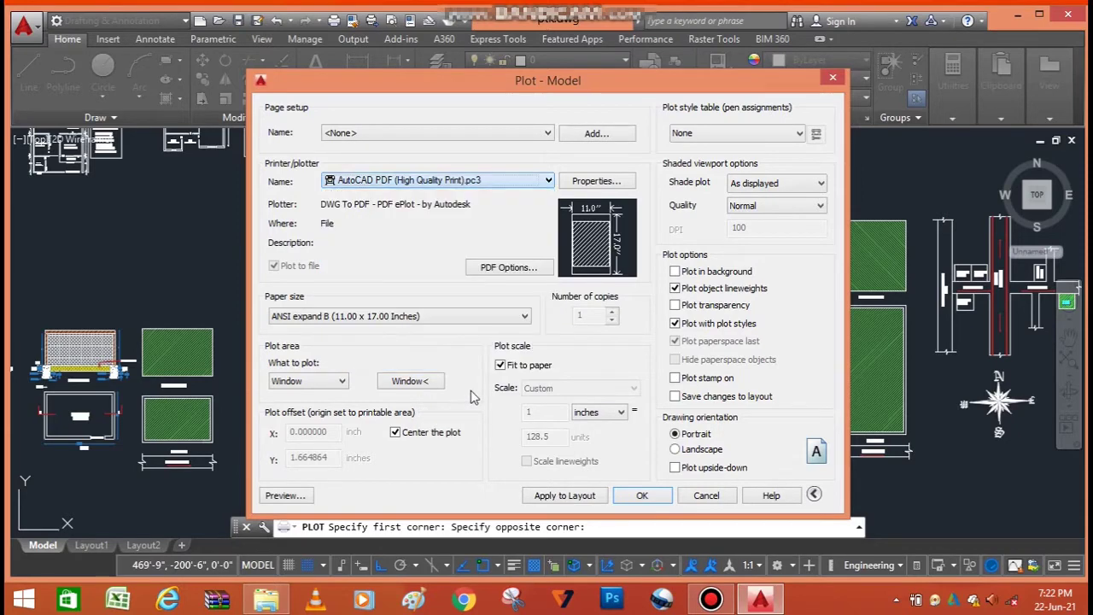
pyautogui.click(416, 181)
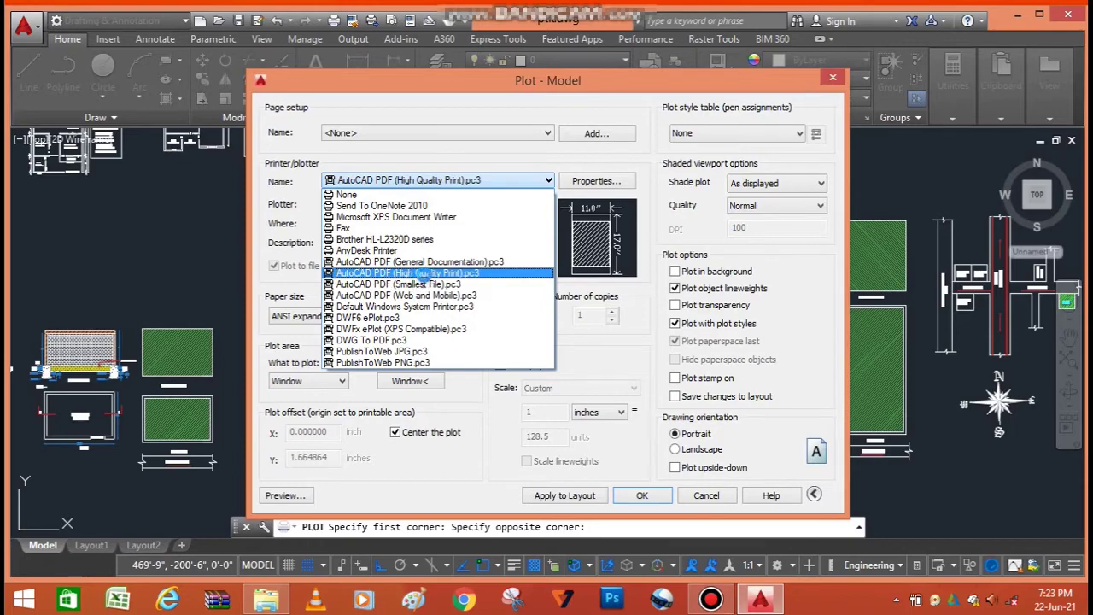
pyautogui.click(418, 273)
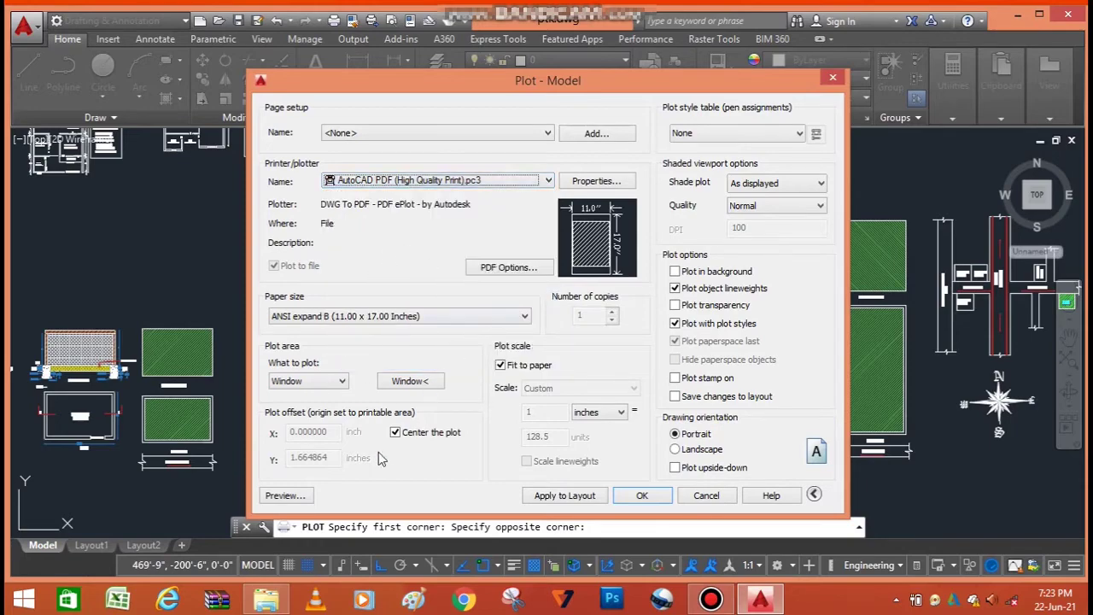
pyautogui.click(299, 501)
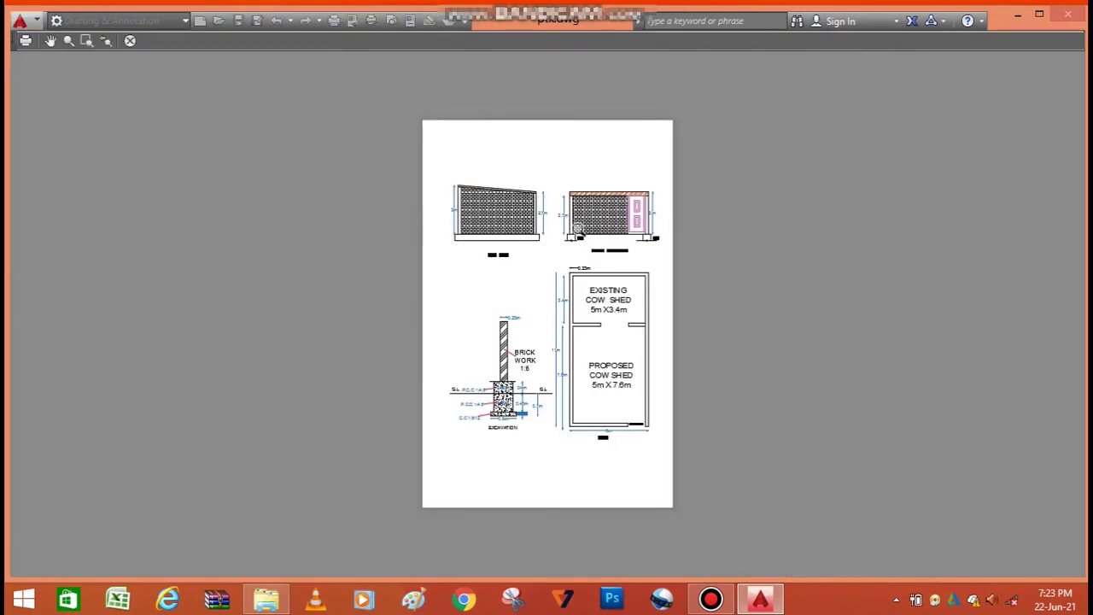
# Step: Zoom around the preview to inspect the side view, front elevation, excavation detail and plan
pyautogui.scroll(5, 550, 341)
pyautogui.scroll(-4, 511, 288)
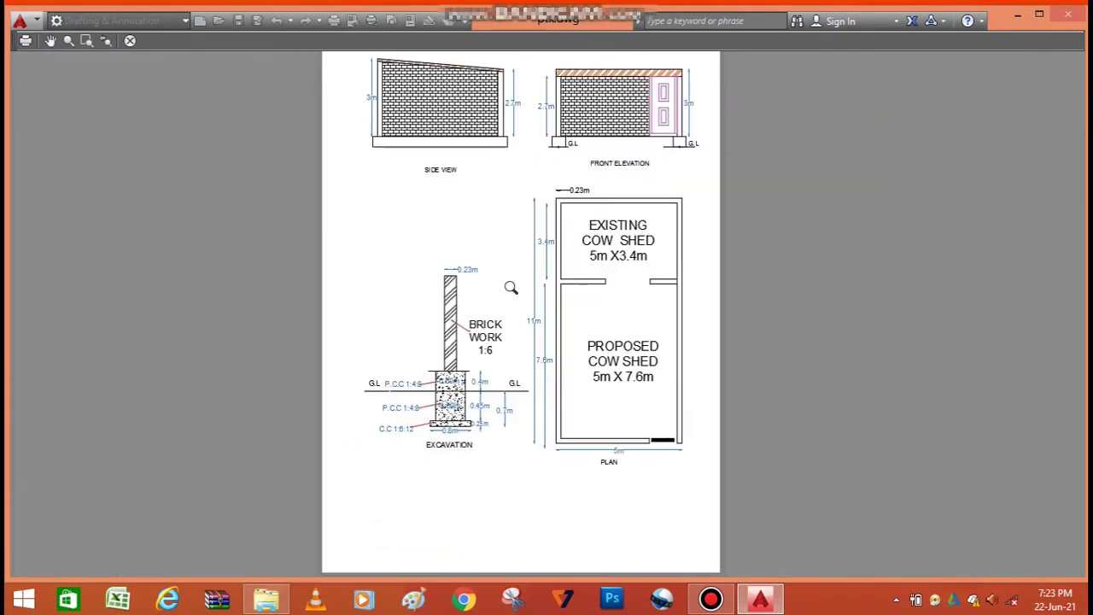
pyautogui.scroll(4, 499, 405)
pyautogui.scroll(1, 493, 413)
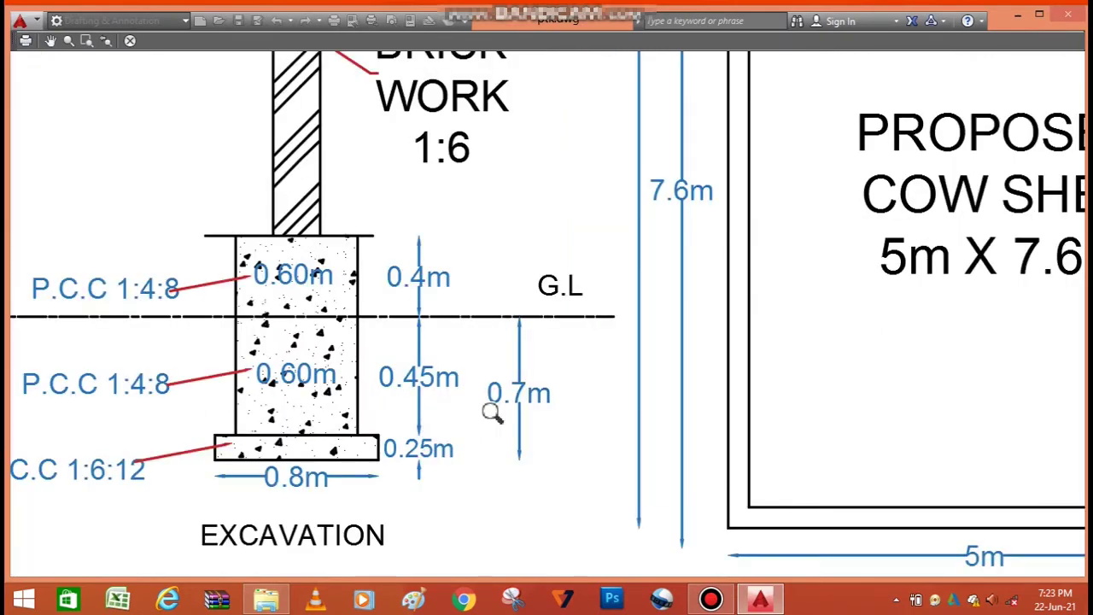
pyautogui.scroll(-4, 493, 412)
pyautogui.scroll(-2, 629, 415)
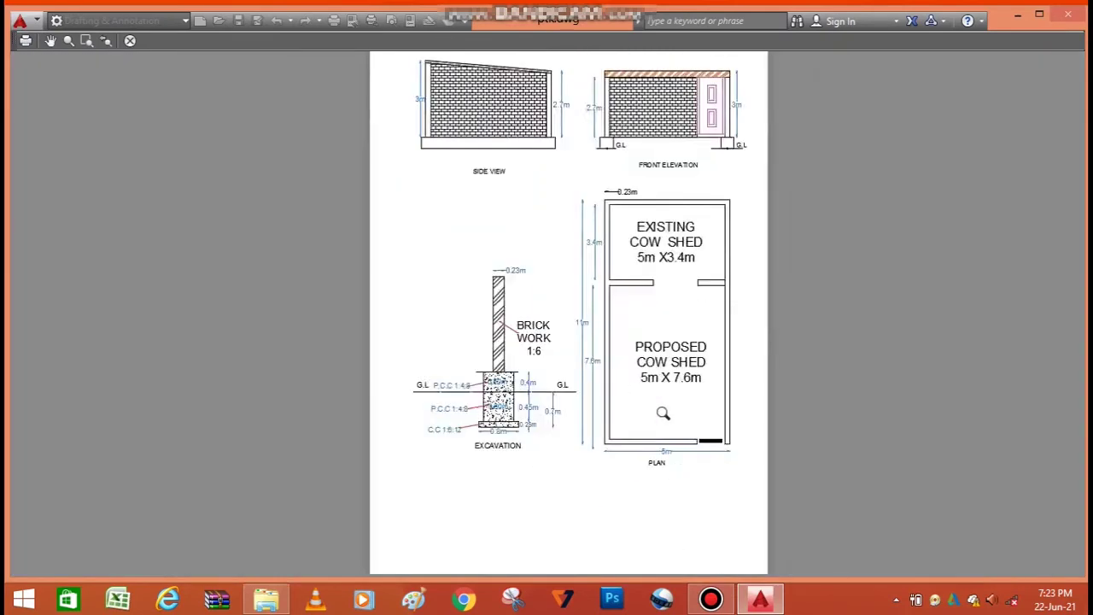
pyautogui.scroll(-2, 622, 369)
pyautogui.scroll(2, 578, 211)
pyautogui.scroll(2, 577, 218)
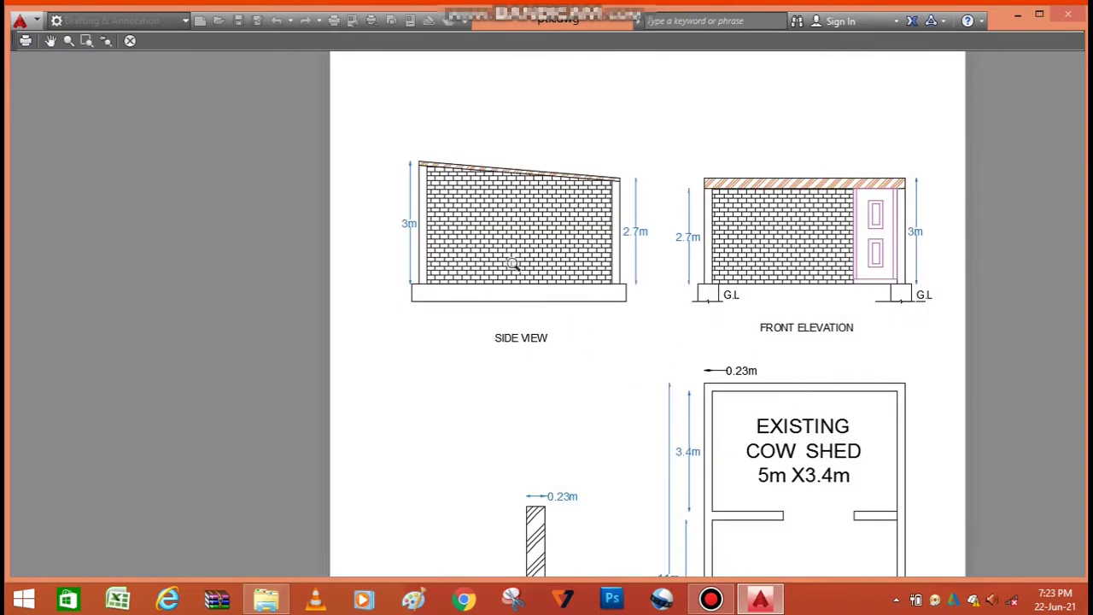
pyautogui.scroll(-2, 456, 282)
pyautogui.scroll(-2, 597, 224)
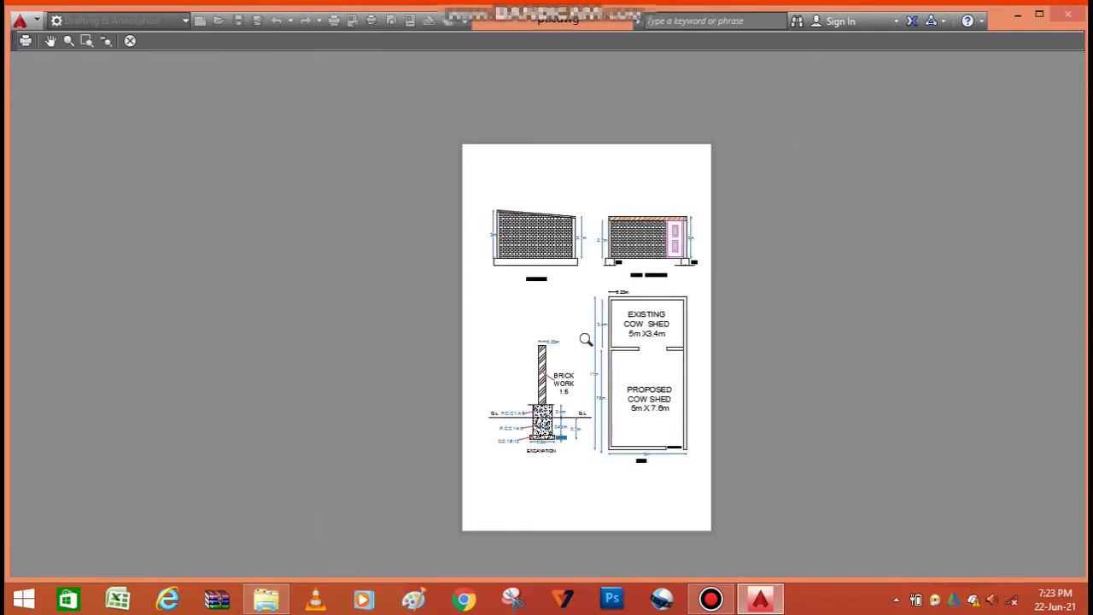
pyautogui.scroll(3, 609, 422)
pyautogui.scroll(-2, 534, 420)
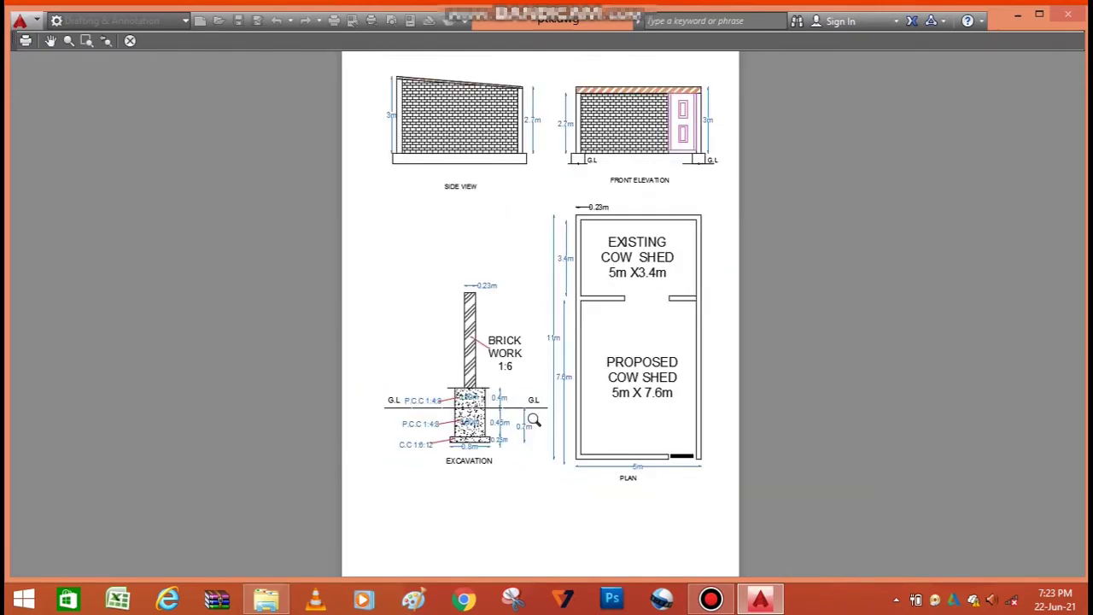
pyautogui.scroll(3, 684, 310)
pyautogui.scroll(-3, 512, 233)
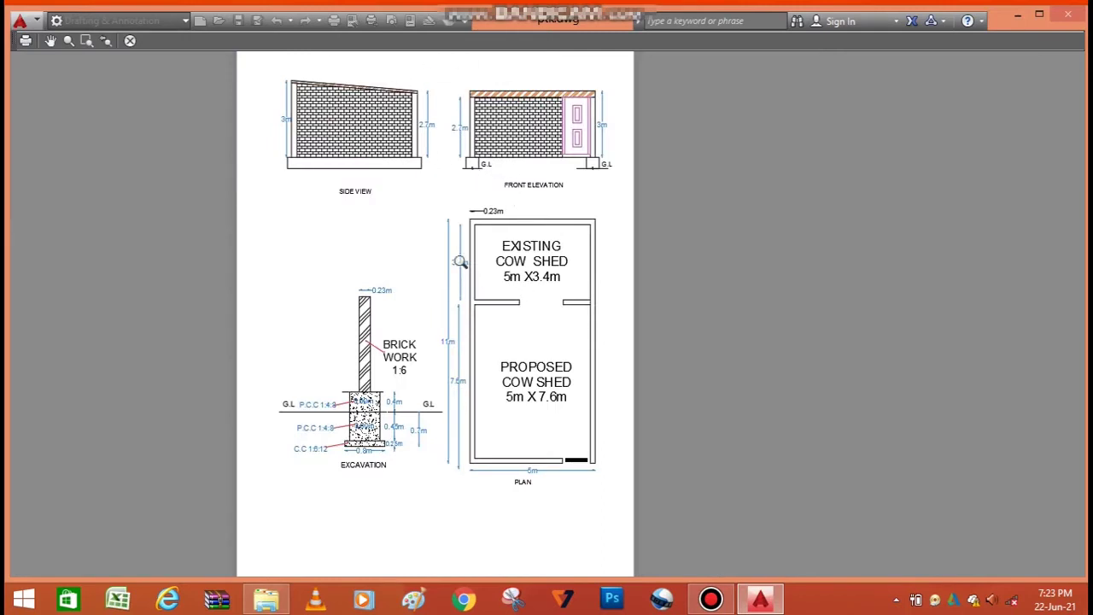
pyautogui.scroll(-2, 589, 333)
pyautogui.scroll(2, 505, 243)
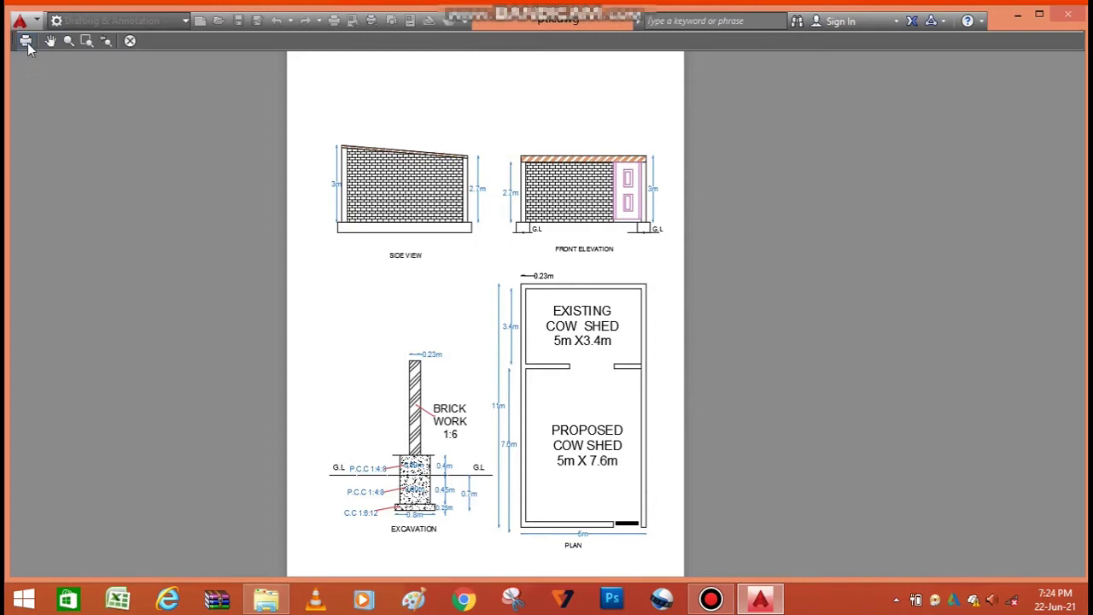
# Step: Plot the sheet to the Desktop as 123, keeping the PDF (*.pdf) file type
pyautogui.click(24, 42)
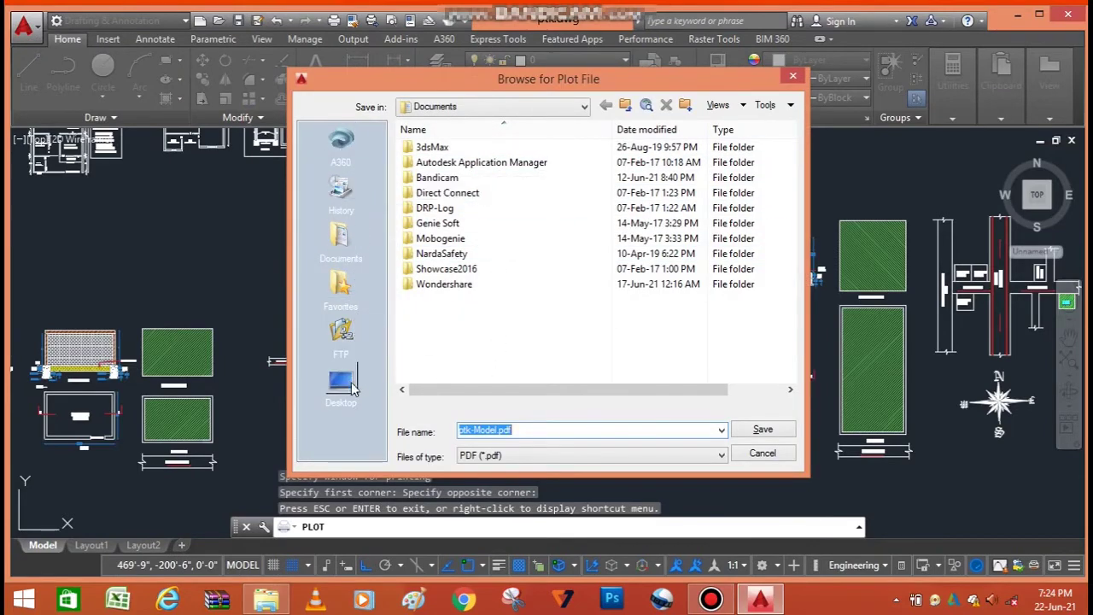
pyautogui.click(346, 391)
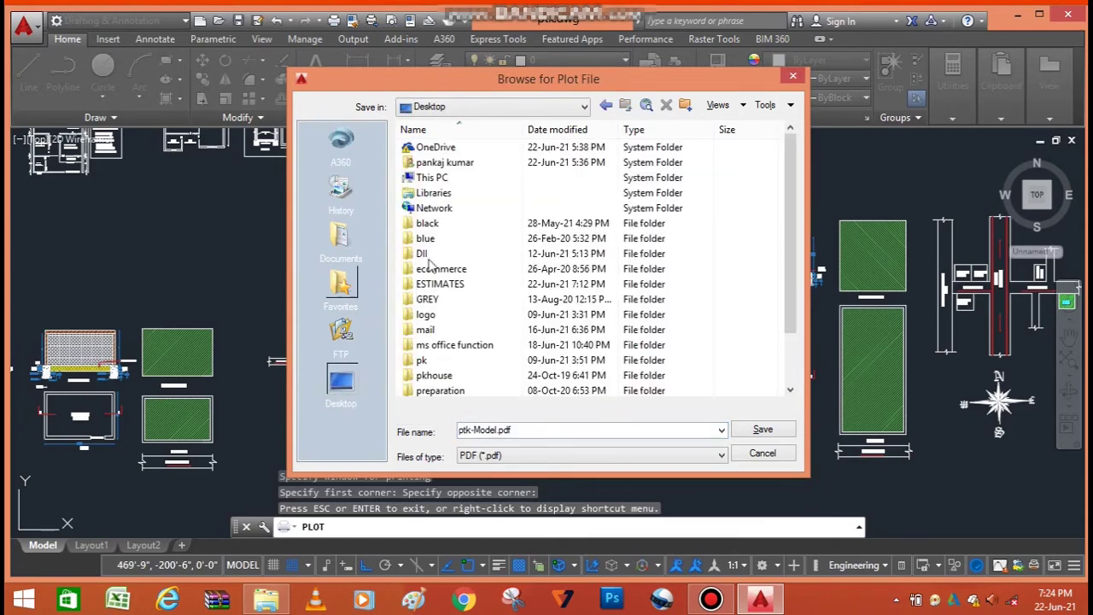
pyautogui.doubleClick(504, 431)
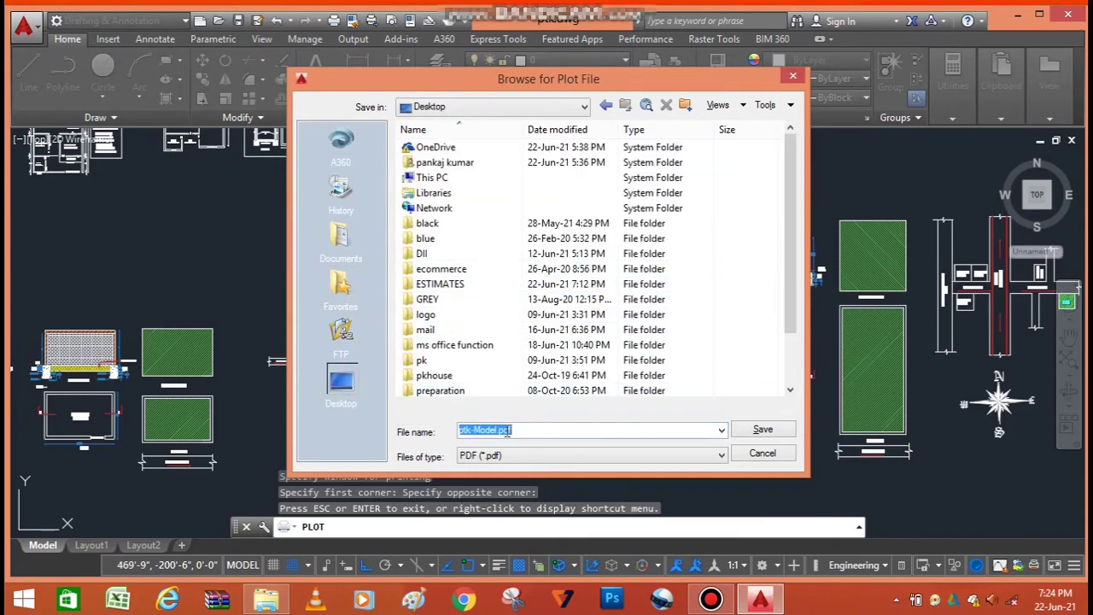
pyautogui.write('123')
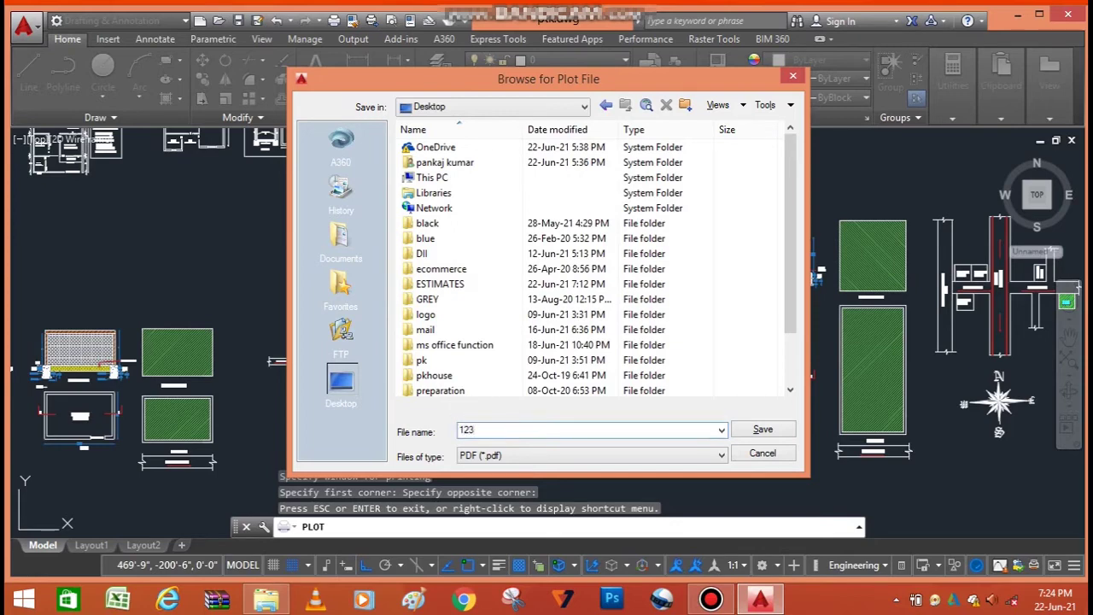
pyautogui.click(510, 461)
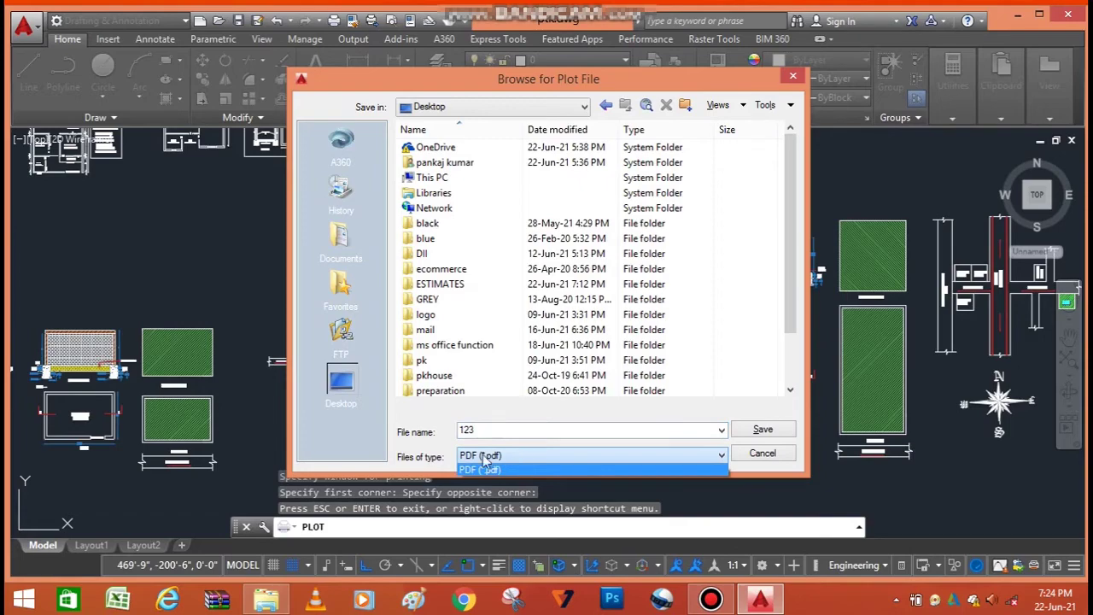
pyautogui.click(612, 430)
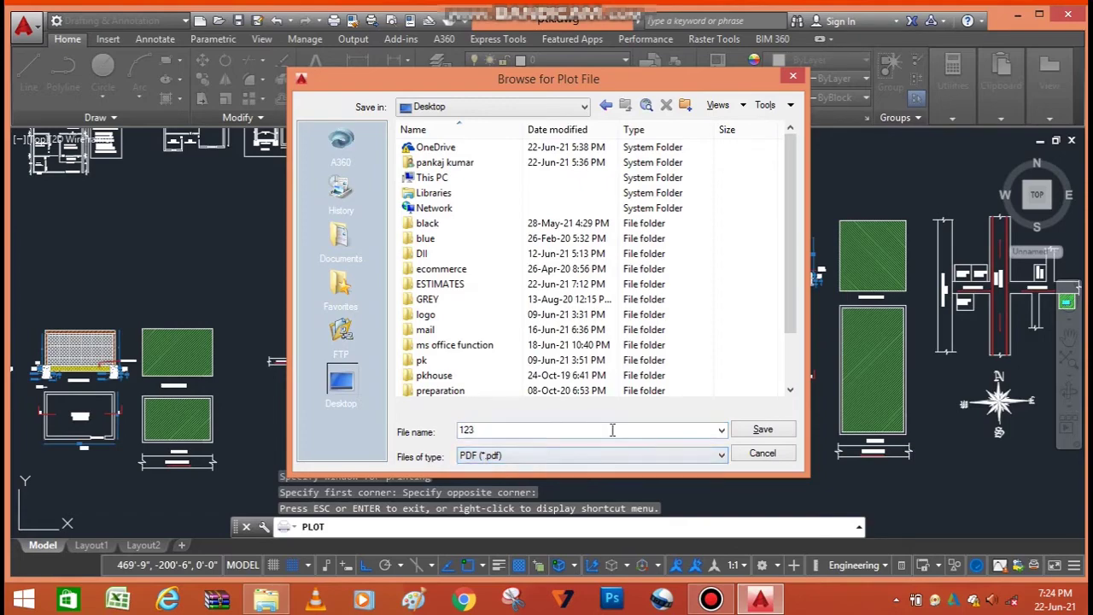
pyautogui.click(763, 431)
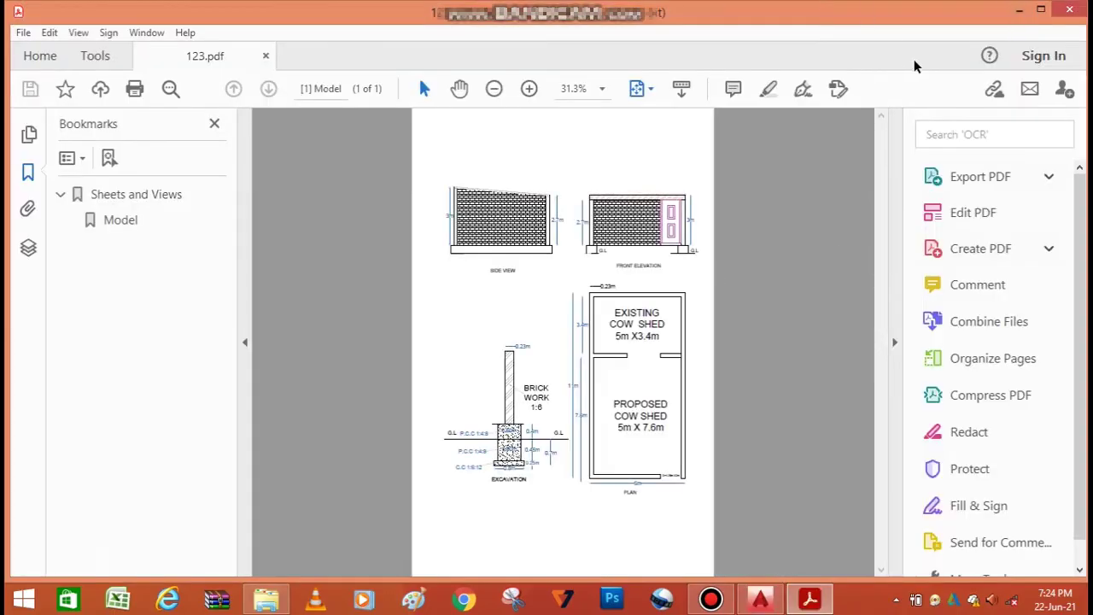
# Step: Open 123.pdf, hide the Bookmarks pane and zoom to 50% then 66.7%
pyautogui.click(1019, 9)
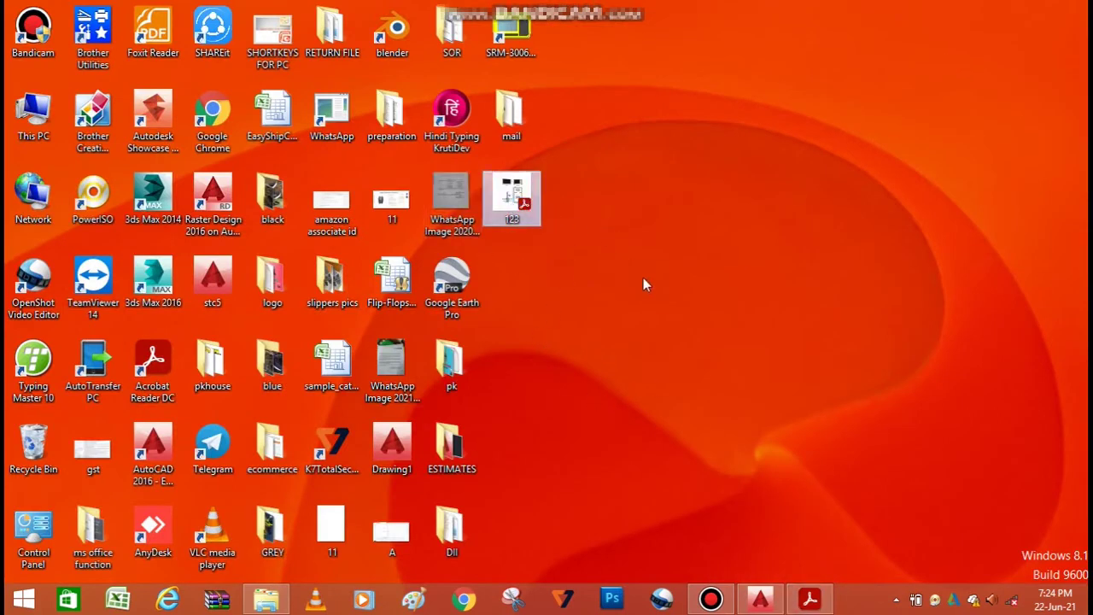
pyautogui.press('Return')
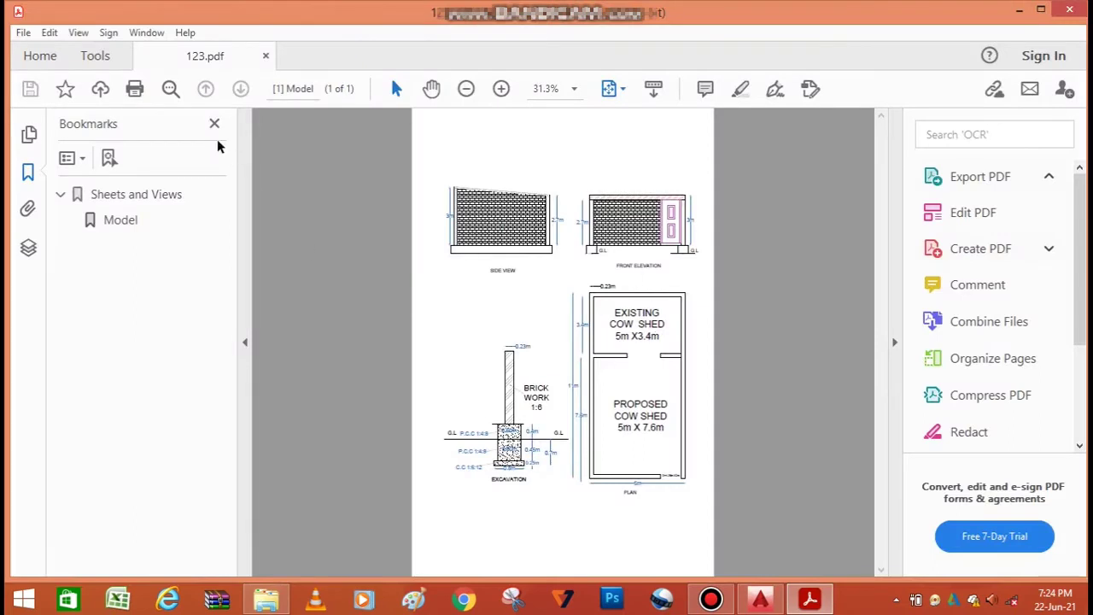
pyautogui.click(215, 126)
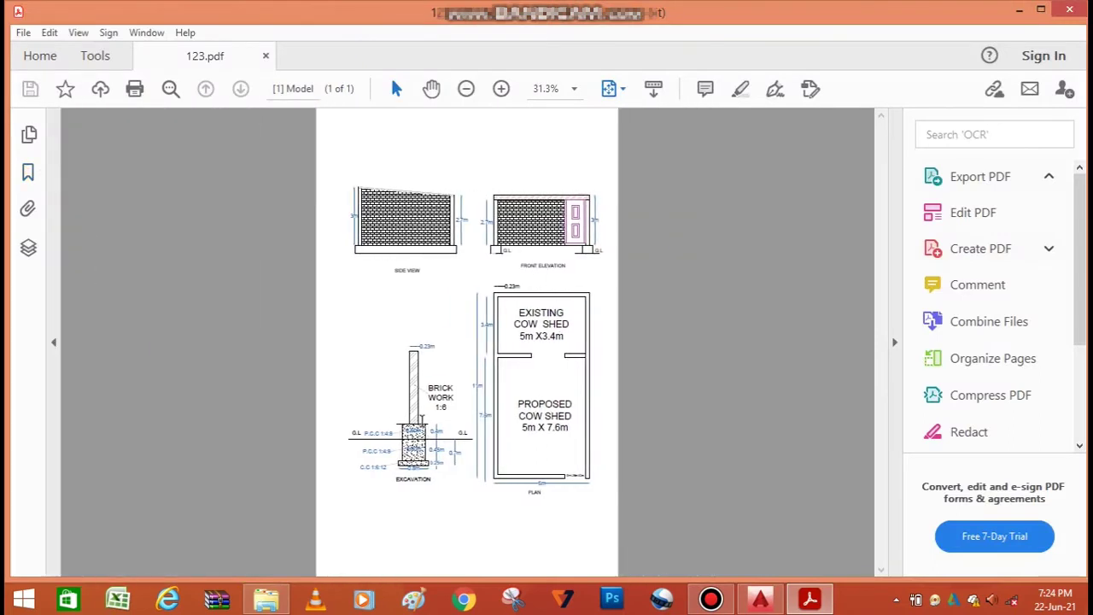
pyautogui.click(501, 89)
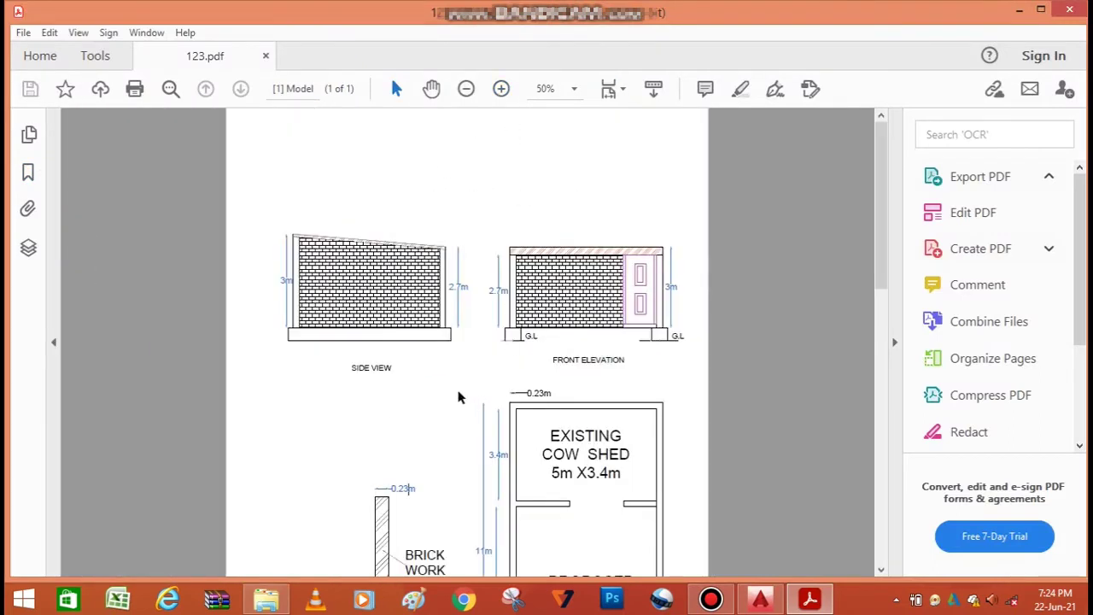
pyautogui.click(502, 89)
# Step: Scroll through the plotted cow shed page, then minimize Acrobat
pyautogui.scroll(-2, 508, 256)
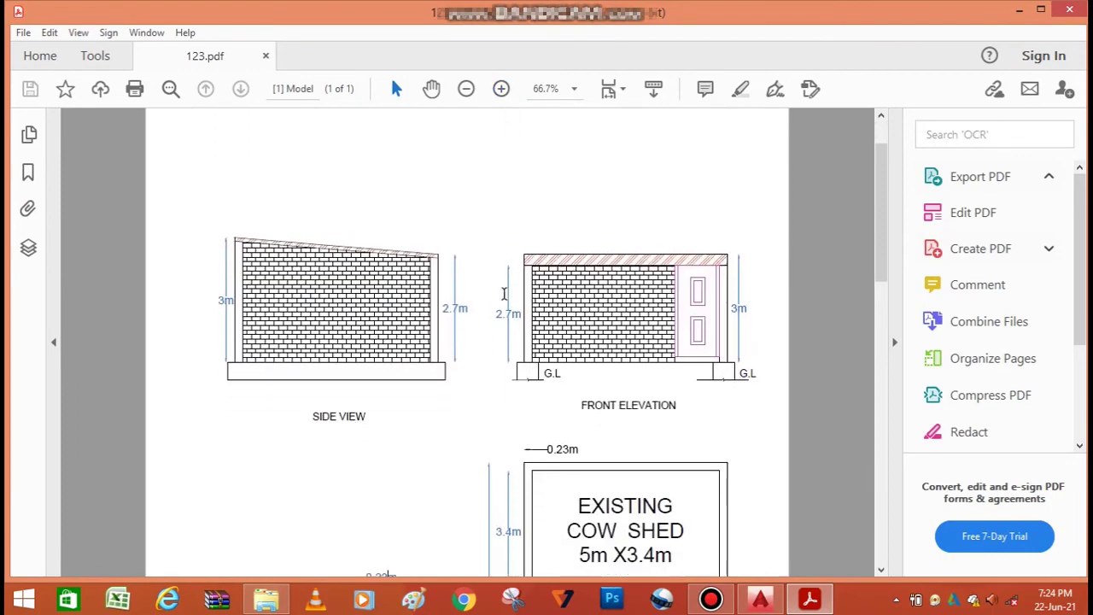
pyautogui.scroll(-2, 502, 384)
pyautogui.scroll(-2, 501, 438)
pyautogui.scroll(-2, 500, 440)
pyautogui.scroll(-2, 499, 440)
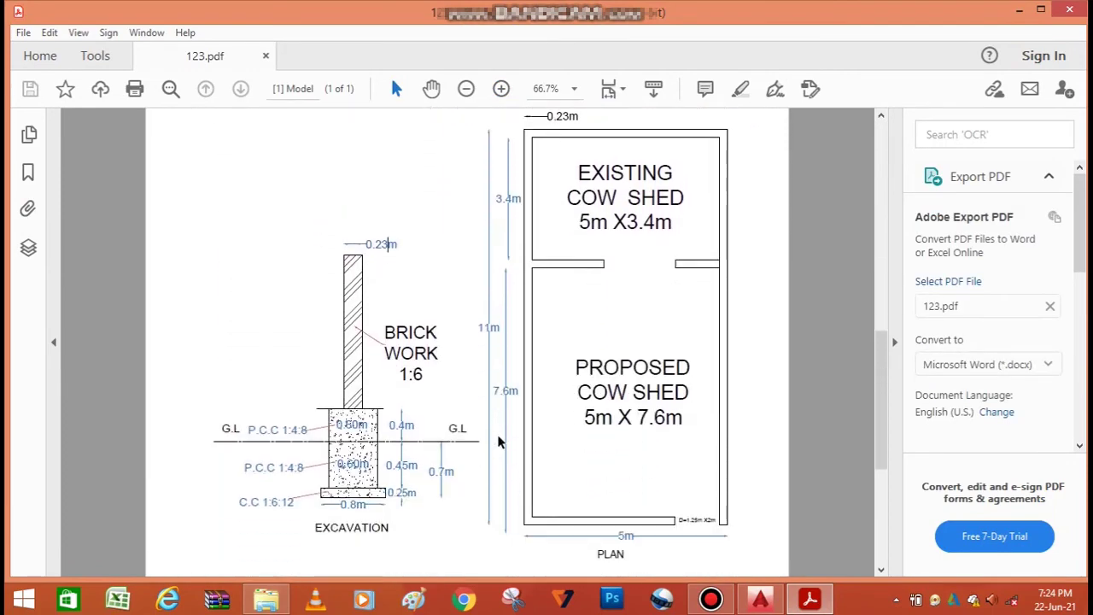
pyautogui.scroll(-3, 498, 440)
pyautogui.scroll(1, 499, 440)
pyautogui.scroll(3, 500, 442)
pyautogui.scroll(2, 500, 442)
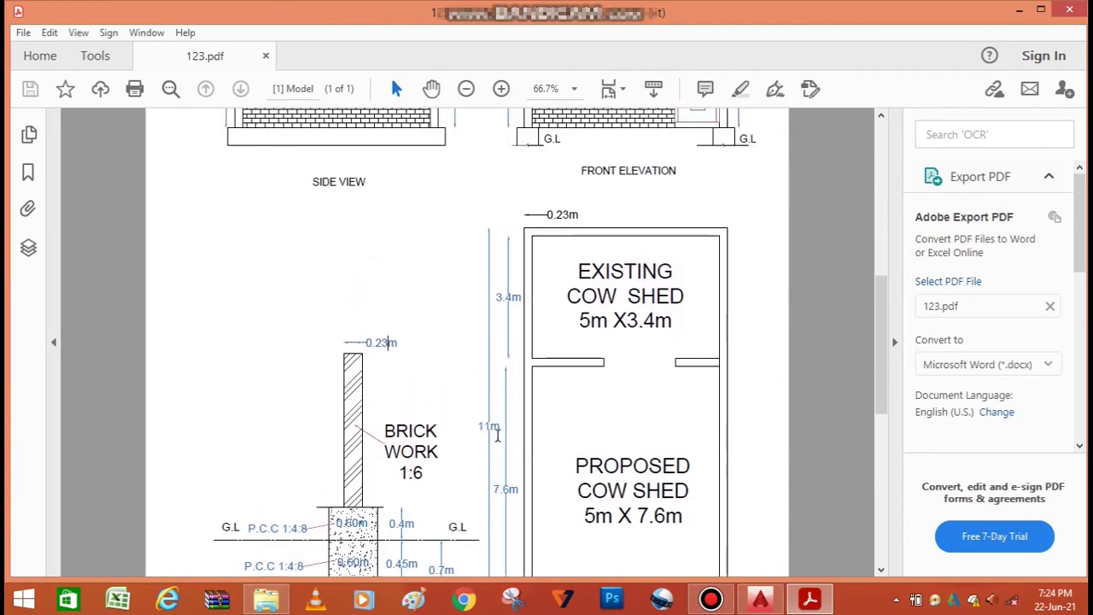
pyautogui.scroll(3, 499, 441)
pyautogui.scroll(4, 500, 441)
pyautogui.scroll(-2, 501, 385)
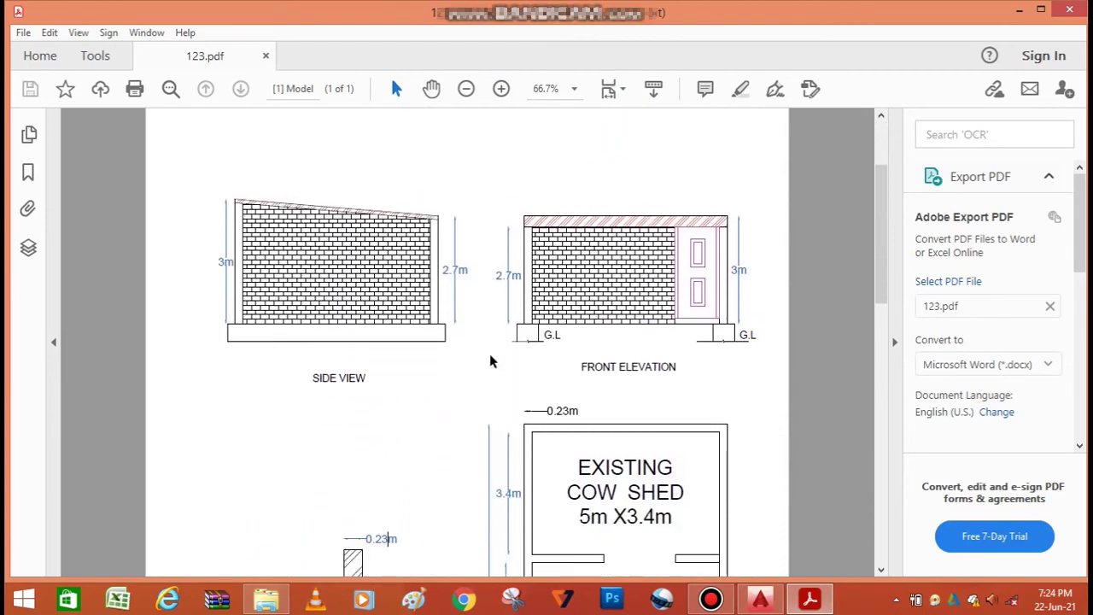
pyautogui.scroll(-3, 490, 359)
pyautogui.scroll(-3, 474, 398)
pyautogui.scroll(-4, 468, 422)
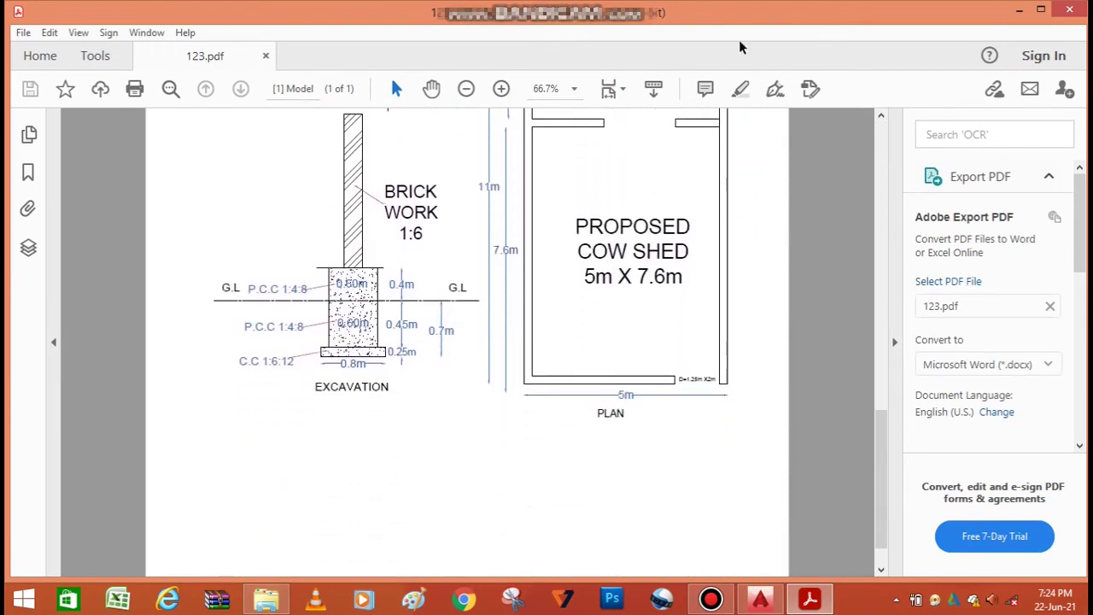
pyautogui.click(1025, 10)
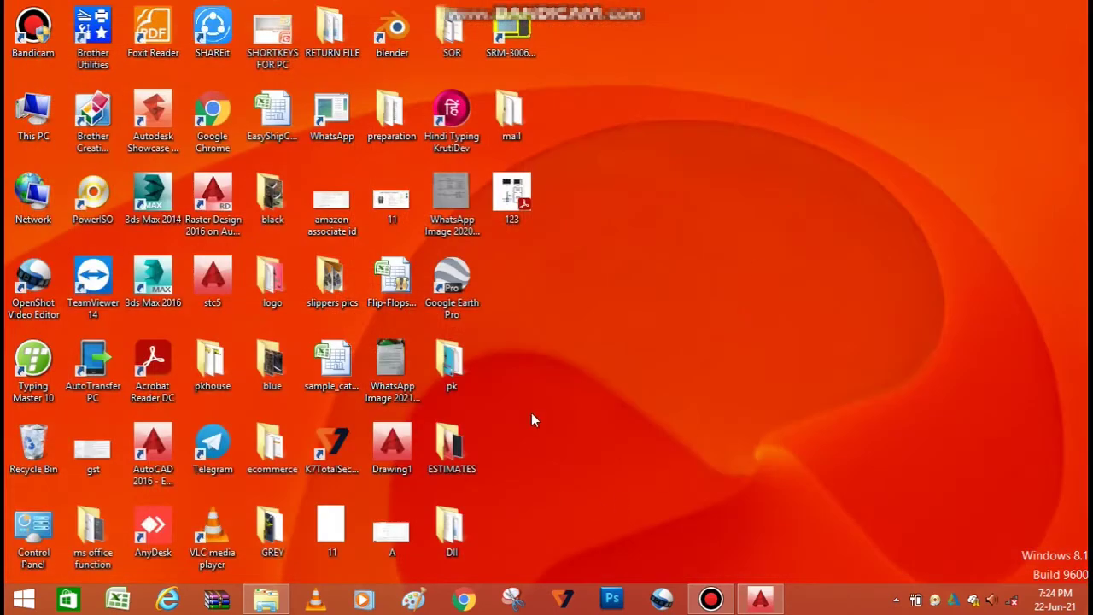
# Step: Restore AutoCAD, confirm the plot job finished without errors, and zoom around the drawing
pyautogui.click(759, 597)
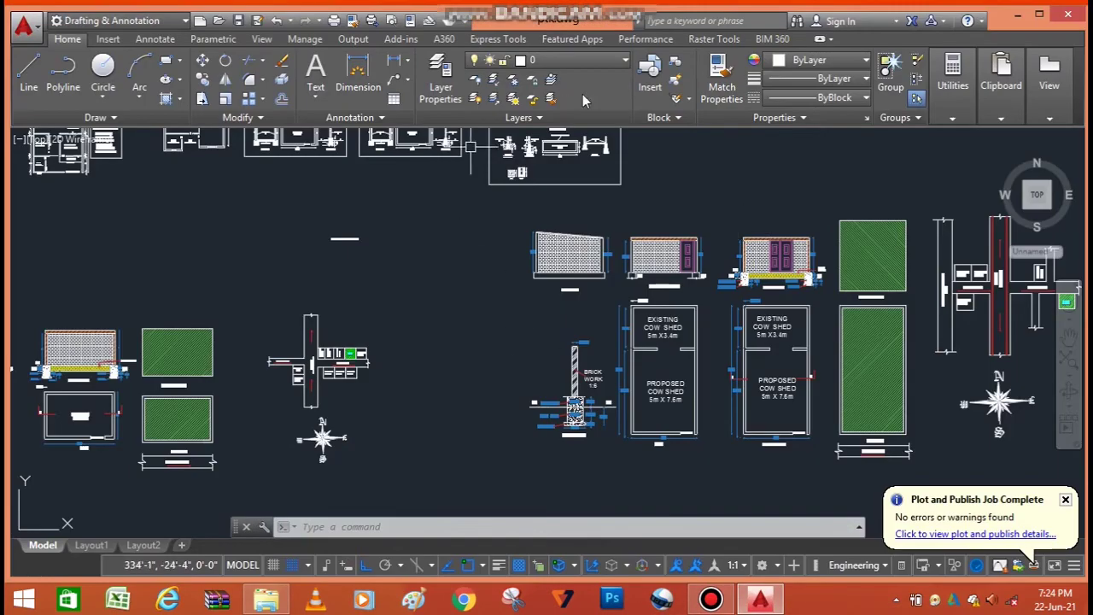
pyautogui.scroll(-2, 342, 342)
pyautogui.scroll(-2, 342, 342)
pyautogui.scroll(8, 560, 294)
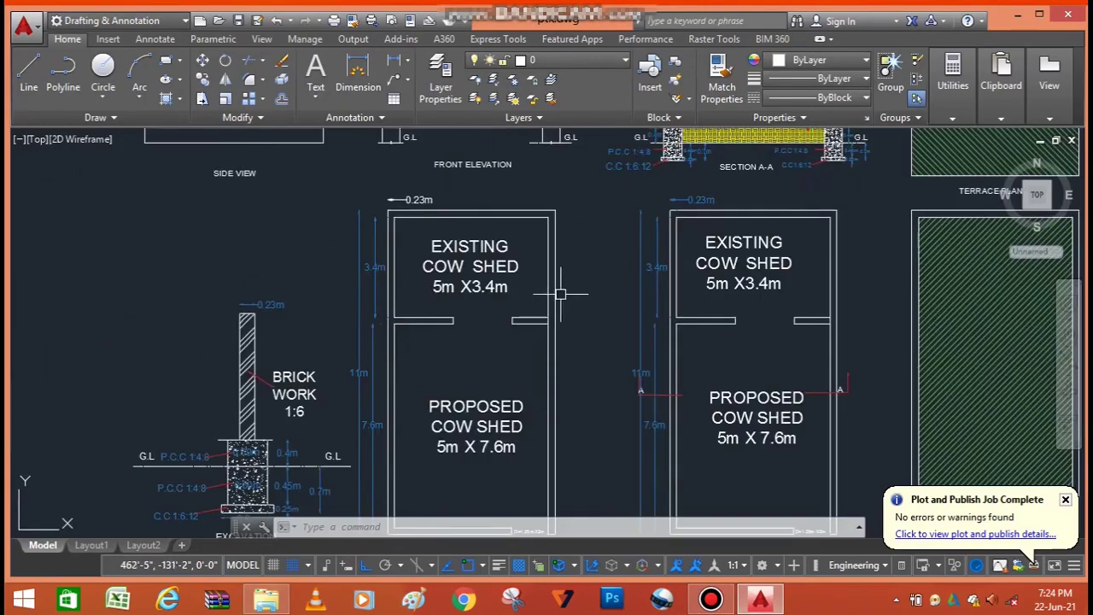
pyautogui.scroll(-5, 561, 294)
pyautogui.scroll(3, 372, 371)
pyautogui.scroll(-2, 394, 345)
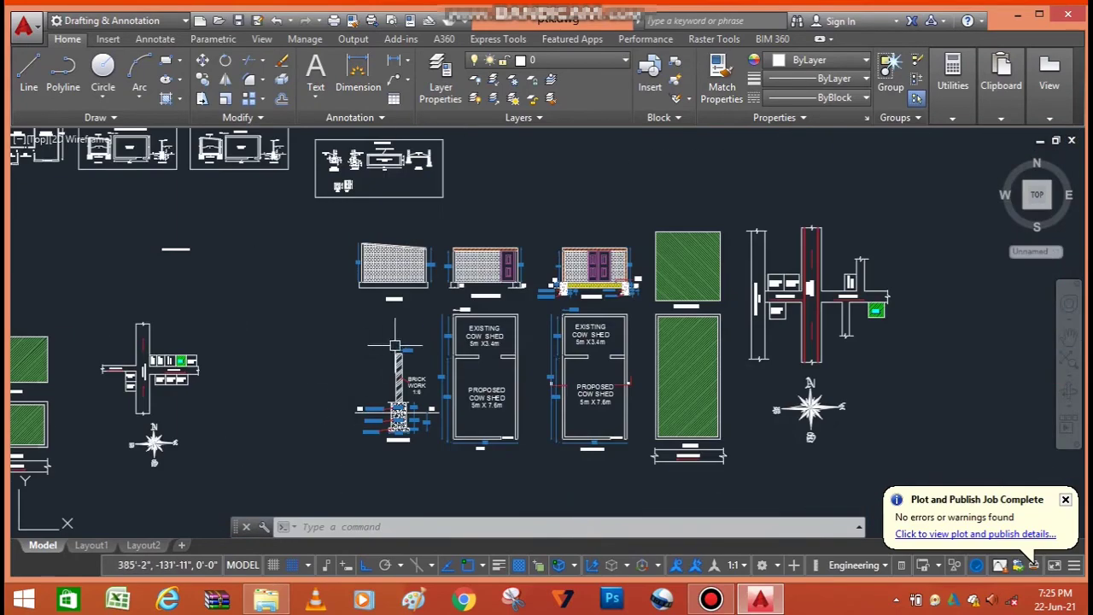
pyautogui.scroll(5, 536, 279)
pyautogui.scroll(-2, 541, 273)
pyautogui.scroll(-2, 543, 265)
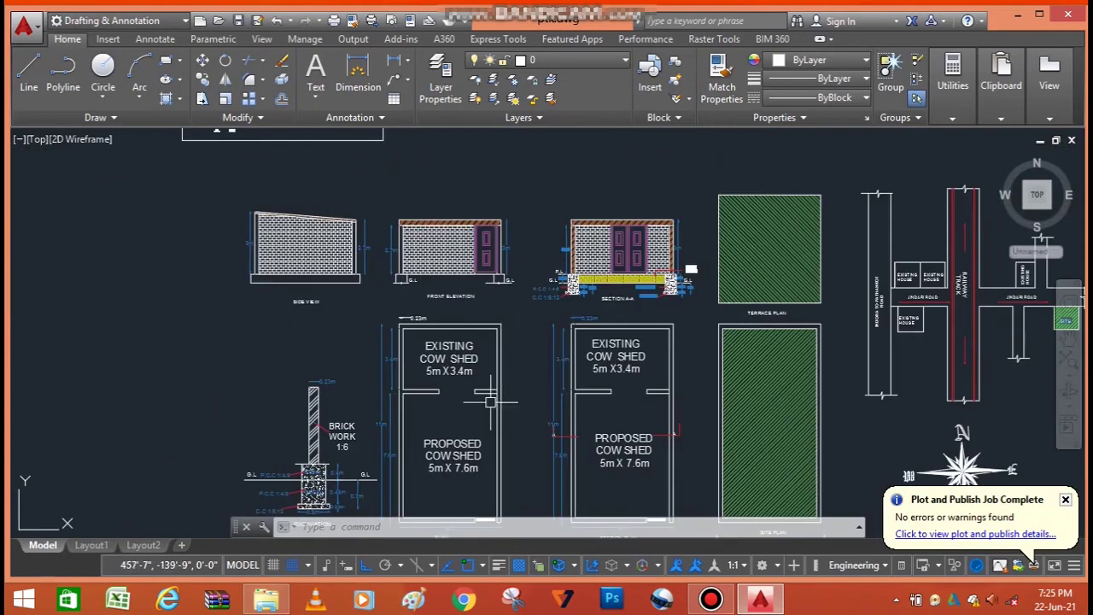
pyautogui.scroll(-4, 396, 196)
pyautogui.scroll(2, 424, 239)
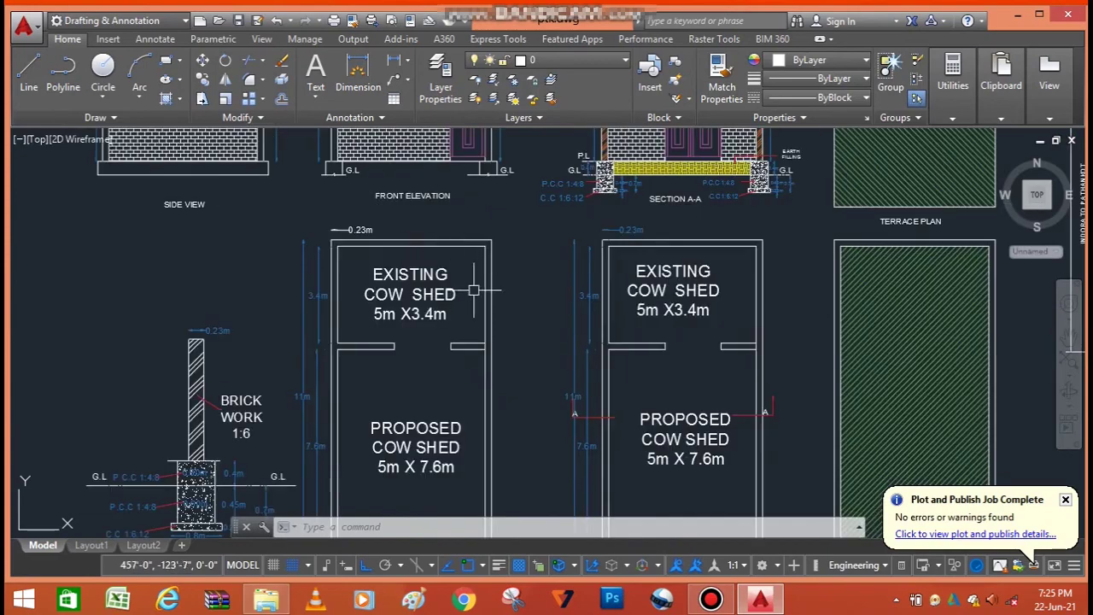
pyautogui.scroll(-2, 472, 325)
pyautogui.scroll(2, 515, 231)
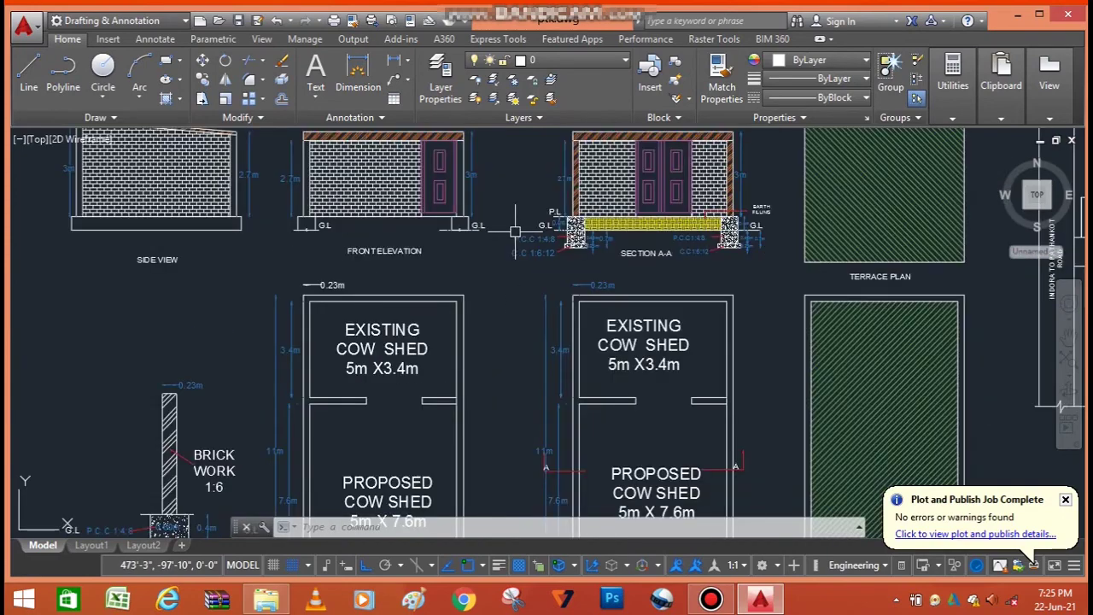
pyautogui.scroll(-4, 562, 278)
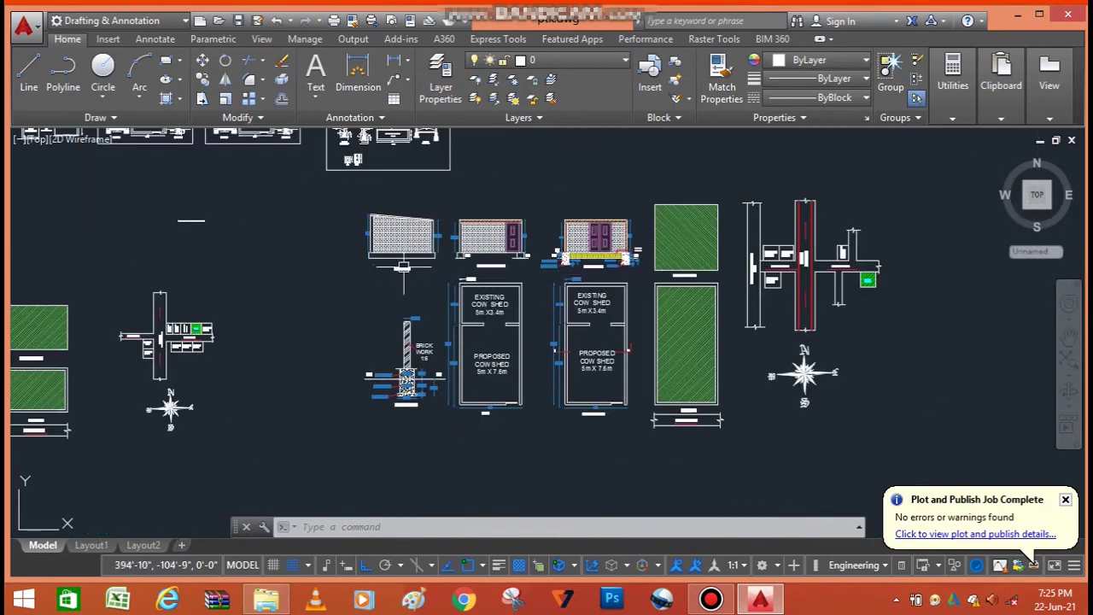
pyautogui.scroll(4, 403, 267)
pyautogui.scroll(-2, 384, 265)
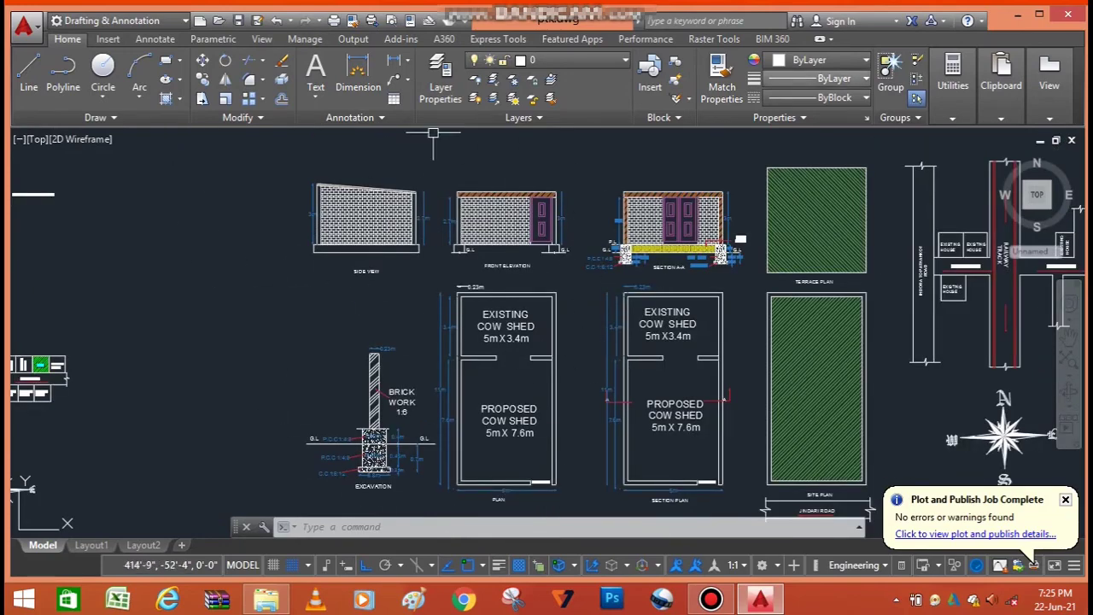
# Step: Minimize AutoCAD to reveal the desktop with the 123 PDF icon
pyautogui.click(1016, 17)
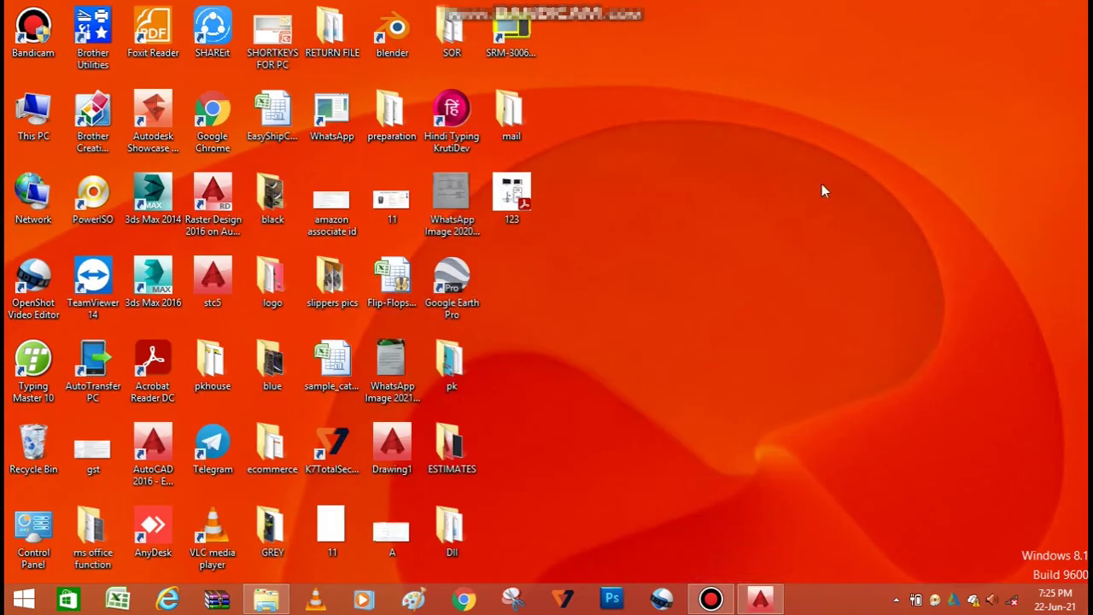